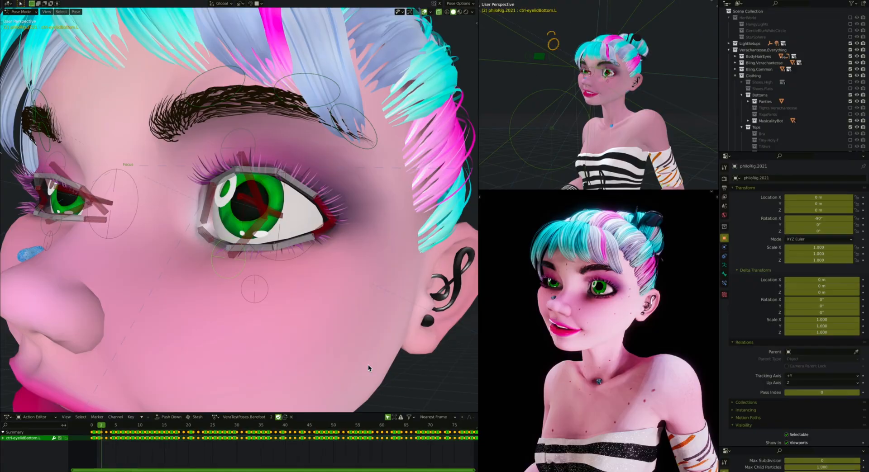
Step: Select the left eye's size-and-move control, ctrl-eyeSizeMove.L, and switch the rendered camera view to a non-rendered shading mode
left_click(301, 254)
key("z")
left_click(542, 307)
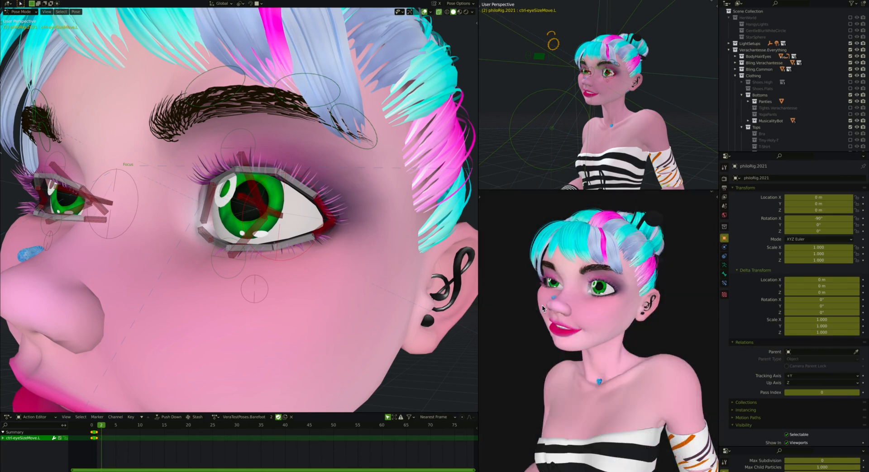
Step: Try moving the left eye, lids and brow together freely across the face with ctrl-eyeSizeMove.L
scroll(302, 217, "down", 3)
key("g")
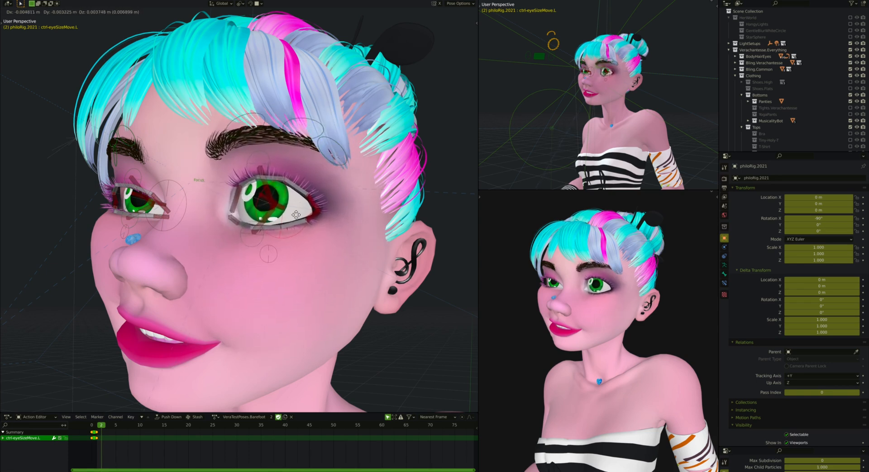
key("s")
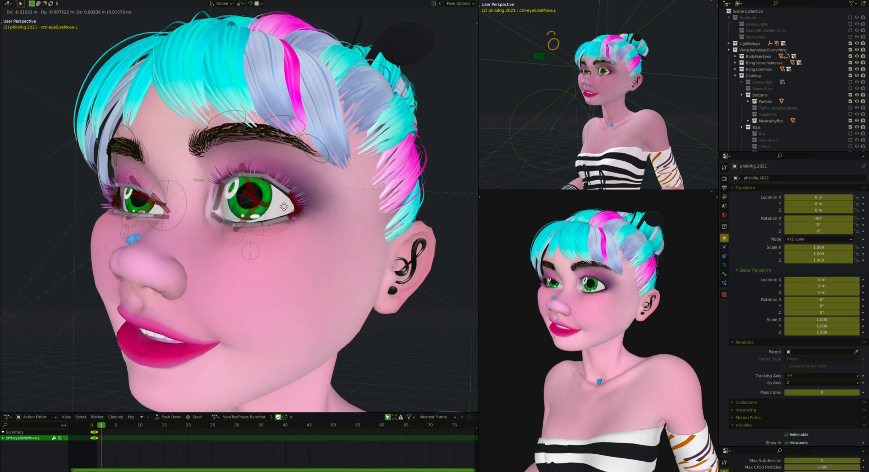
left_click(340, 251)
Step: Try offsetting ctrl-eyeSizeMove.L by about -0.0098 m along Y and pasting the pose flipped onto the opposite eye
mouse_move(340, 251)
middle_mouse_down()
mouse_move(302, 252)
mouse_move(334, 253)
mouse_move(326, 256)
middle_mouse_up()
key("g")
key("y")
left_click(325, 253)
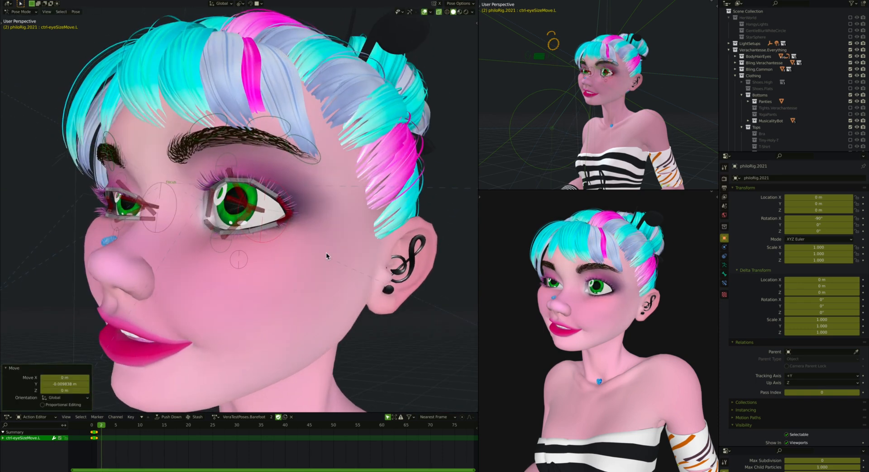
key("ctrl+shift+v")
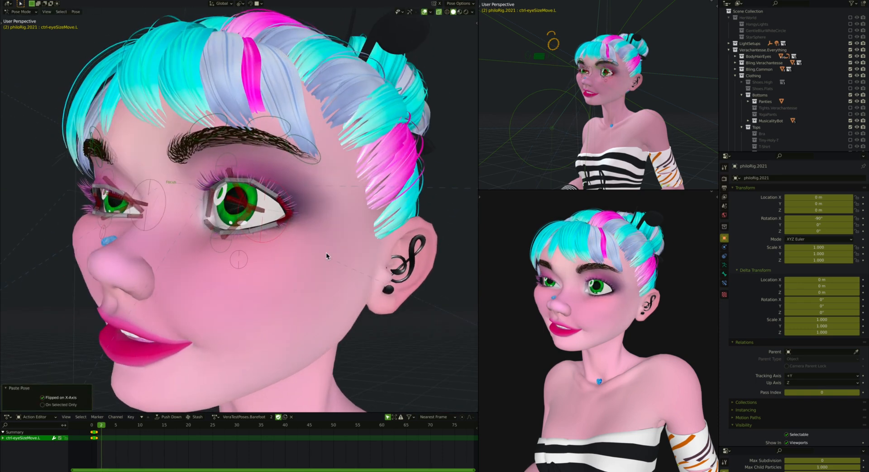
key("ctrl+z")
Step: Examine the main eye target control, ctrl-eyeMain, and the mch-eyeAttach.L bone inside the left eye
middle_click_drag(295, 235, 290, 186)
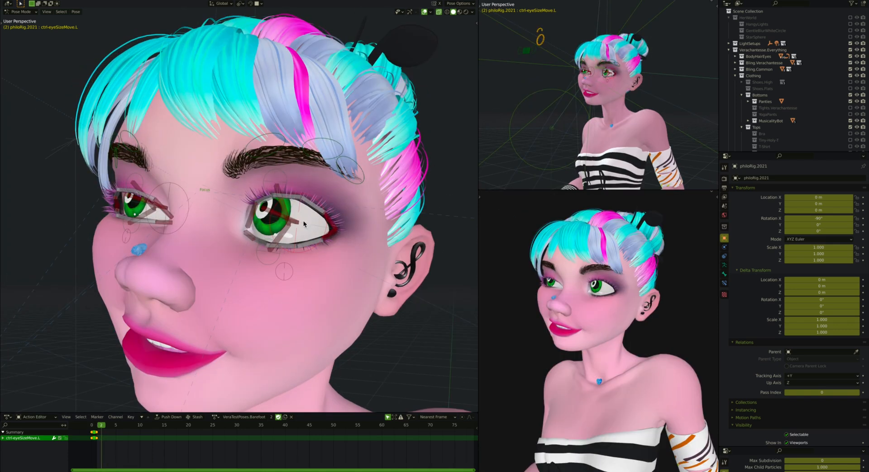
scroll(304, 223, "up", 2)
middle_click_drag(285, 221, 250, 216)
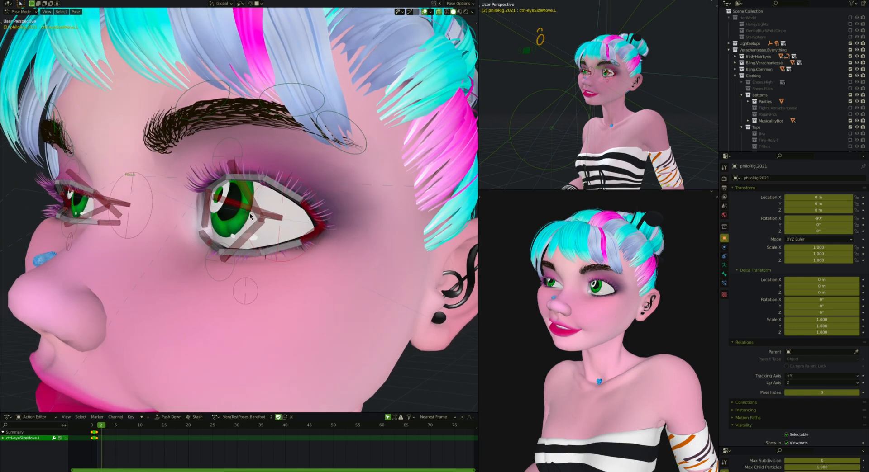
middle_click_drag(554, 72, 546, 62)
left_click(545, 59)
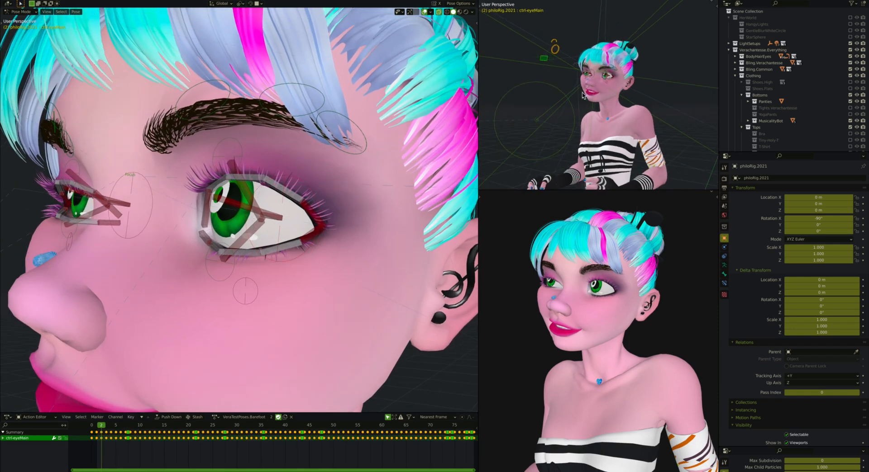
left_click(231, 202)
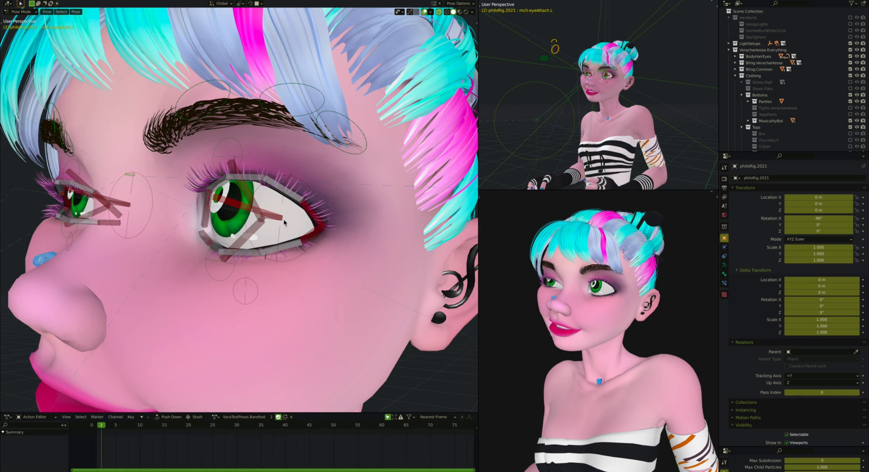
Step: Test how the left eye alone follows its target by temporarily moving ctrl-eyeLook.L
left_click(552, 58)
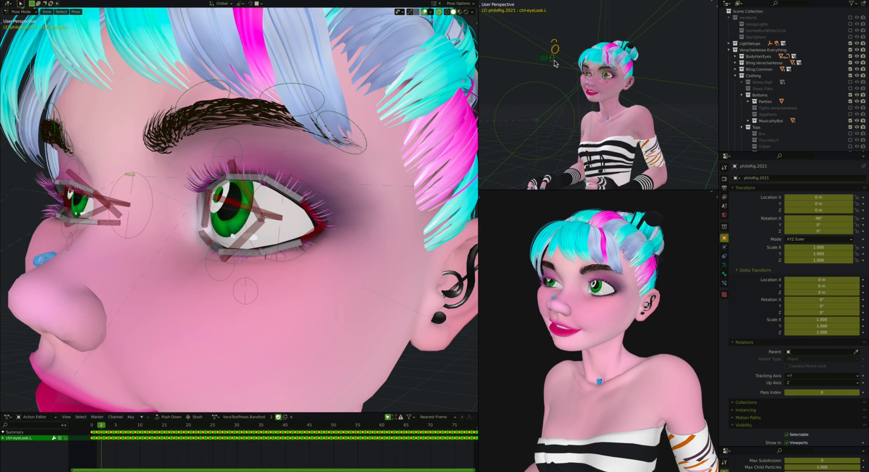
middle_click_drag(554, 61, 558, 60)
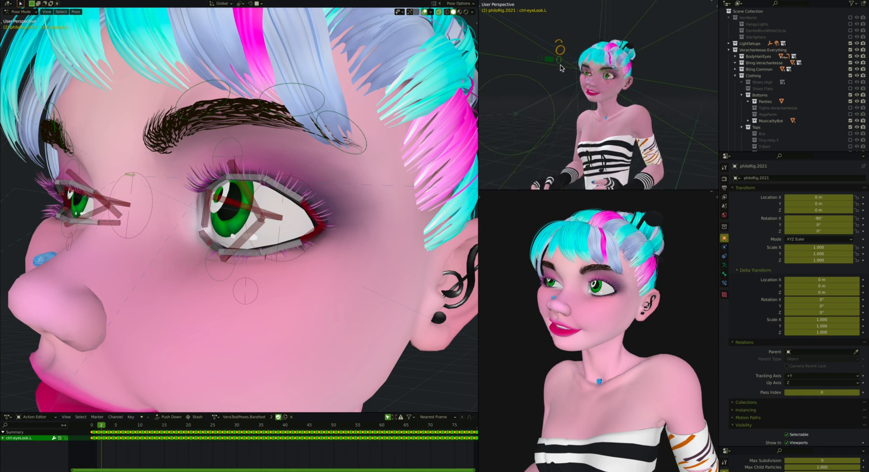
key("g")
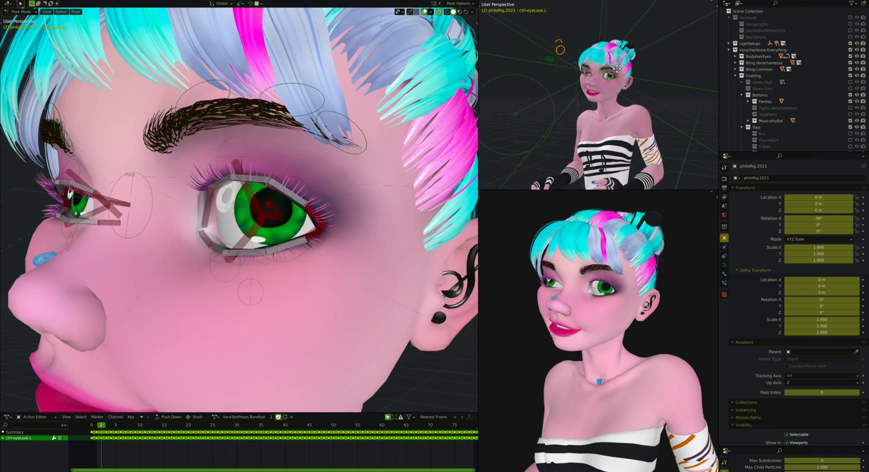
left_click(563, 88)
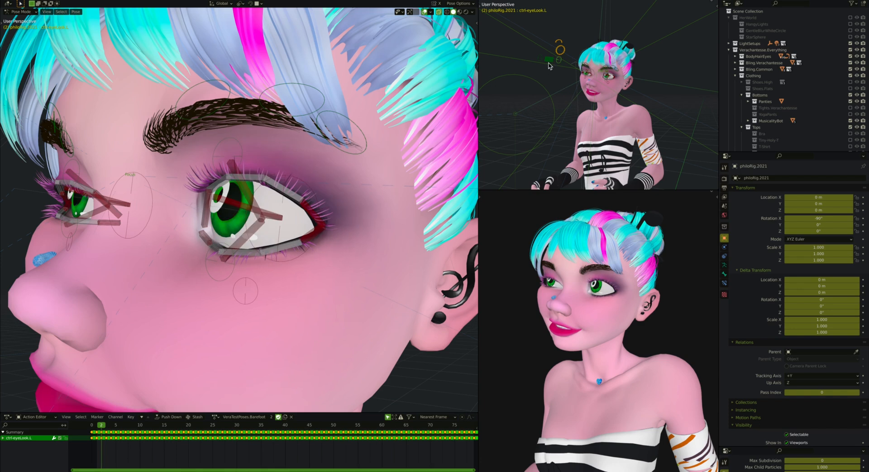
Step: Test how both eyes follow their shared target by temporarily moving ctrl-eyeMain
left_click(549, 61)
key("g")
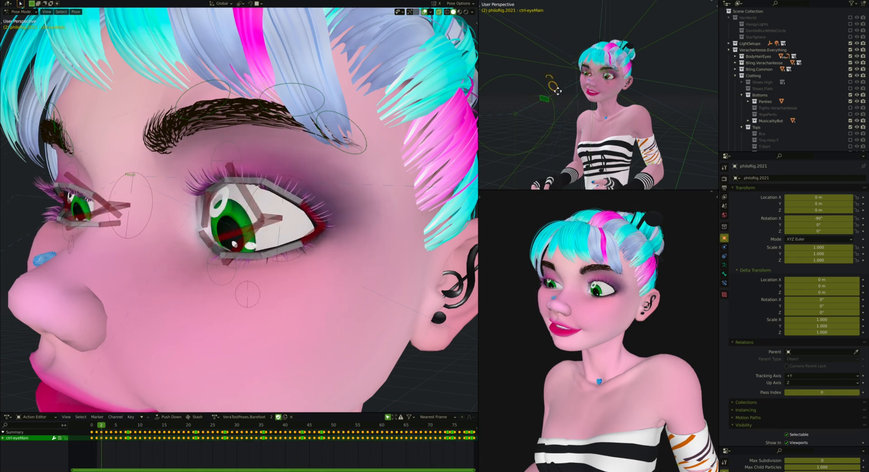
key("Escape")
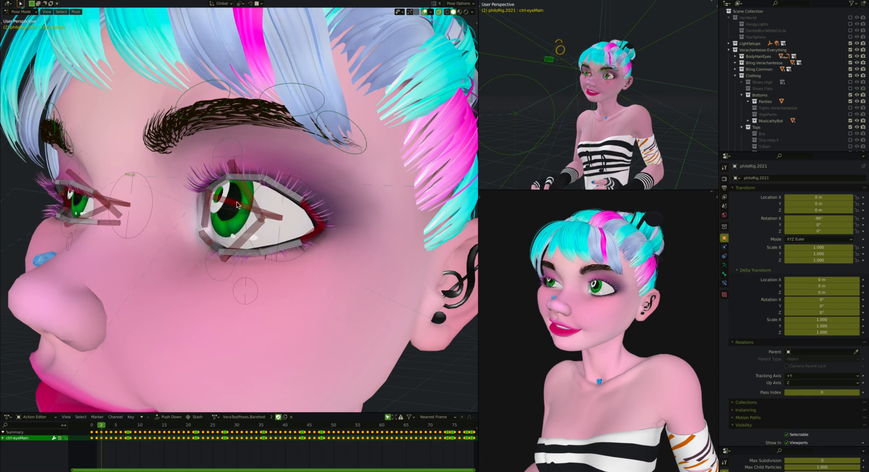
Step: Compare mch-eyeAttach.L with its target ctrl-eyeLook.L, and temporarily move ctrl-eyeMain to watch the eye bone rotate
left_click(236, 205)
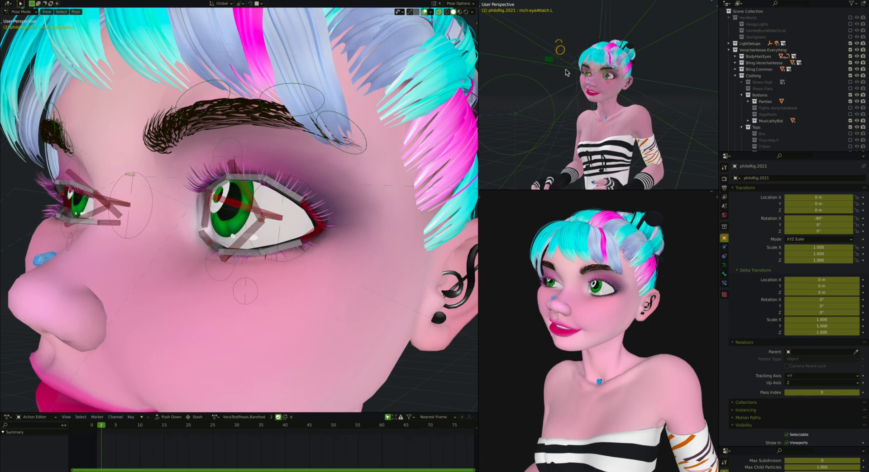
left_click(559, 62)
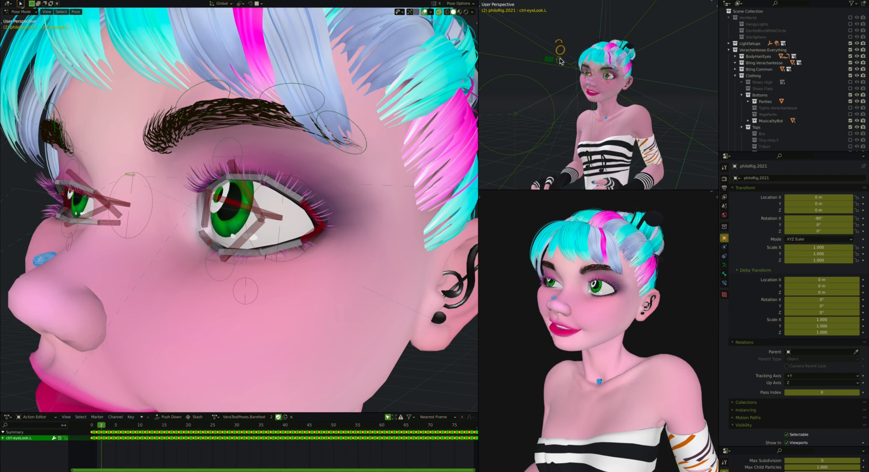
left_click(241, 209)
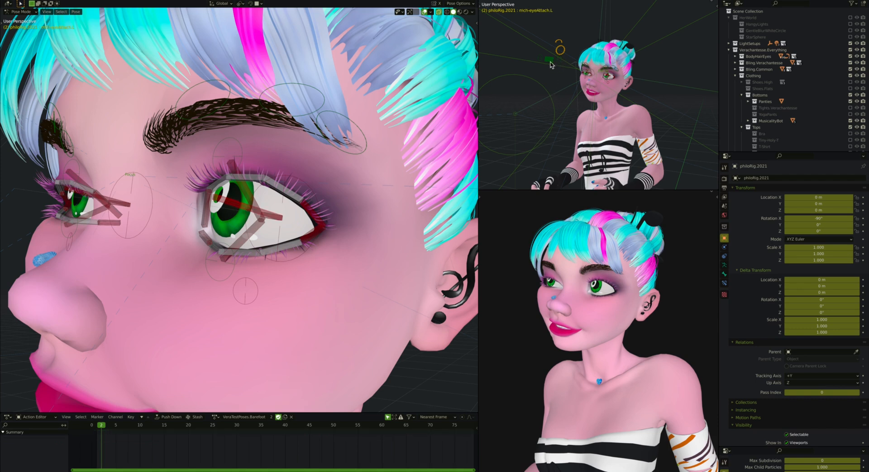
left_click(549, 61)
key("g")
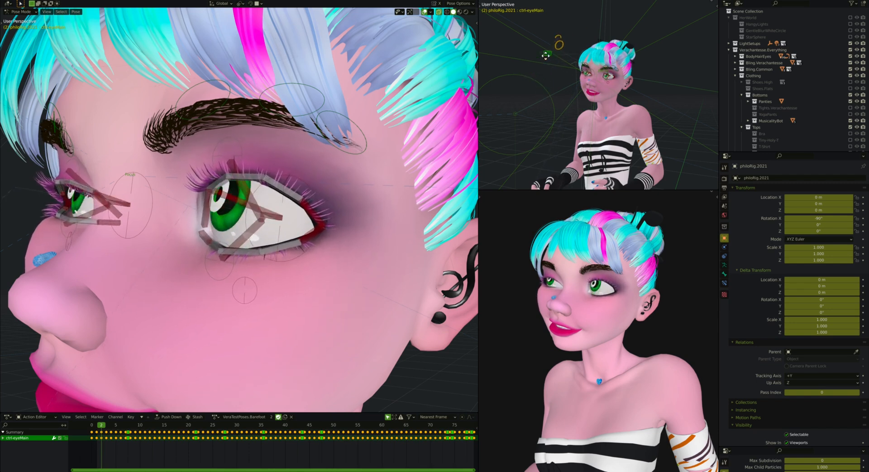
right_click(551, 78)
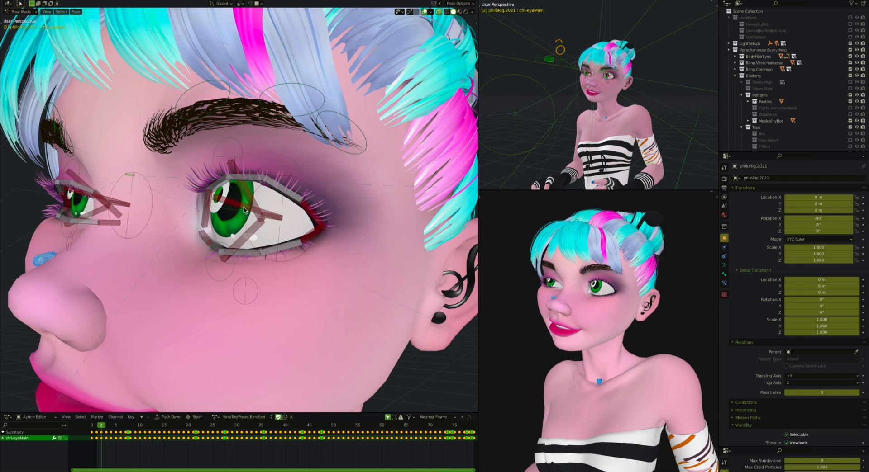
Step: Select mch-eyelidRotateWithEye.L in the left eye and display its bone constraints
left_click(240, 207)
scroll(240, 207, "up", 4)
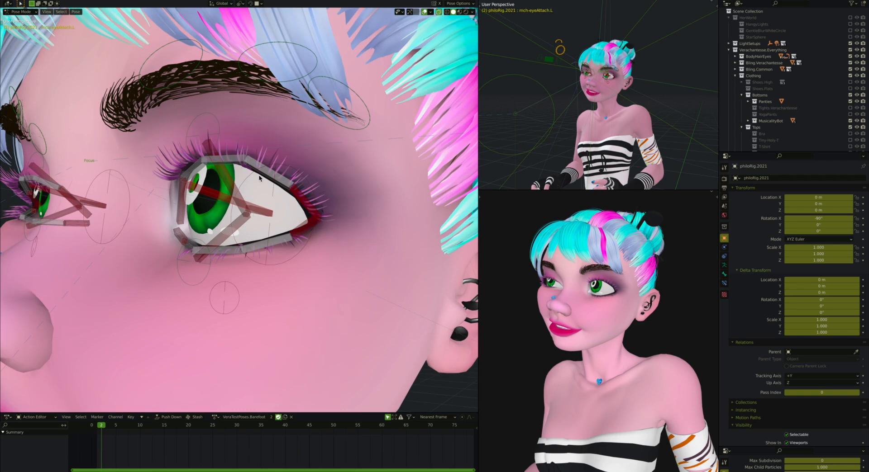
left_click(258, 218)
left_click(724, 283)
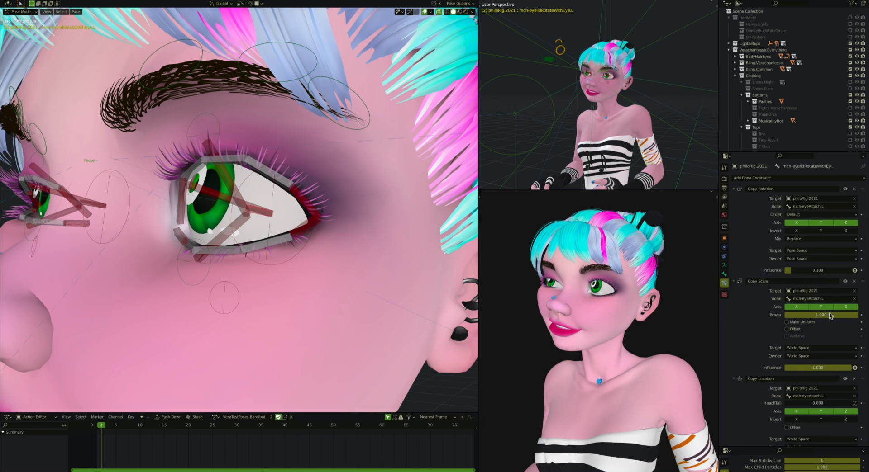
Step: Temporarily move ctrl-eyeMain around to check how the left eyelids follow the eye's rotation
left_click_drag(547, 62, 514, 90)
right_click(514, 89)
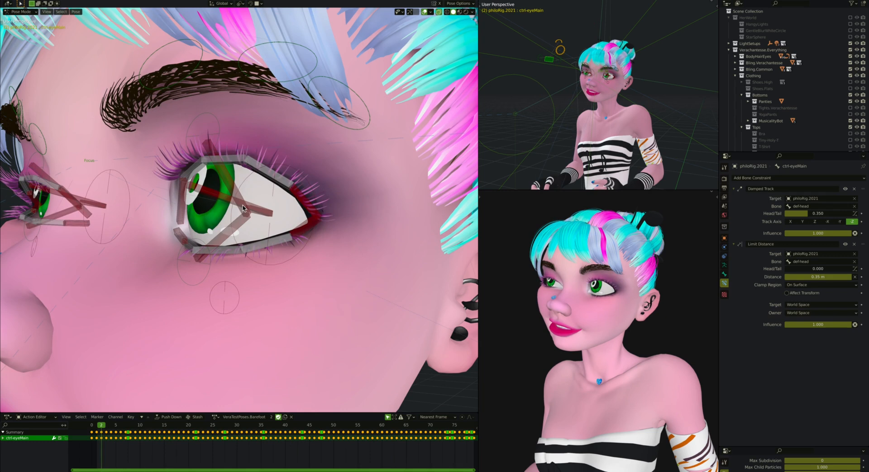
key("g")
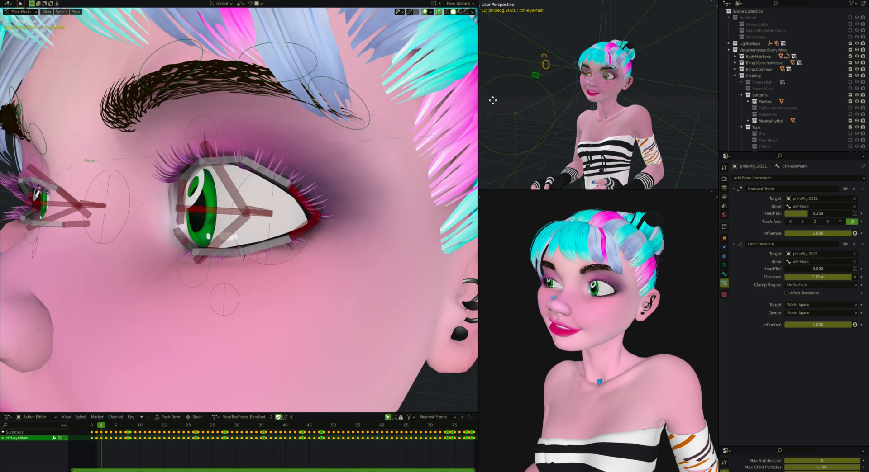
left_click(507, 85)
Step: Select the upper eyelid master bone, mch-eyelidUpperMaster.L, and examine its Damped Track constraint
scroll(221, 194, "up", 1)
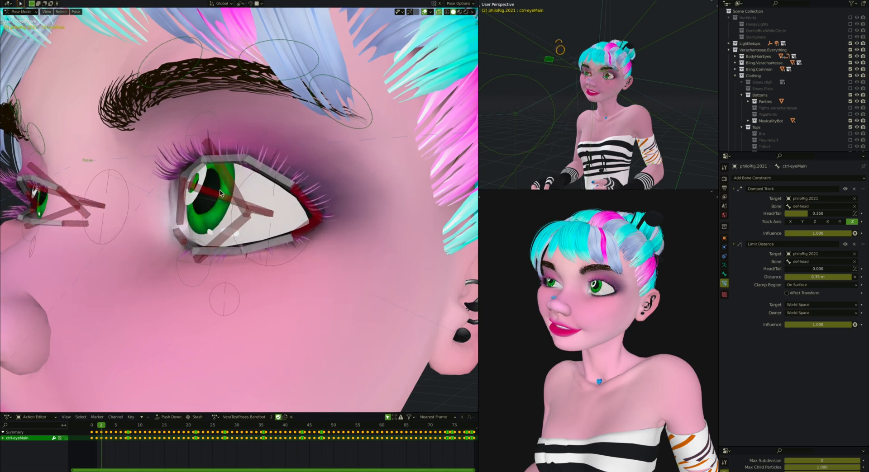
scroll(221, 193, "up", 2)
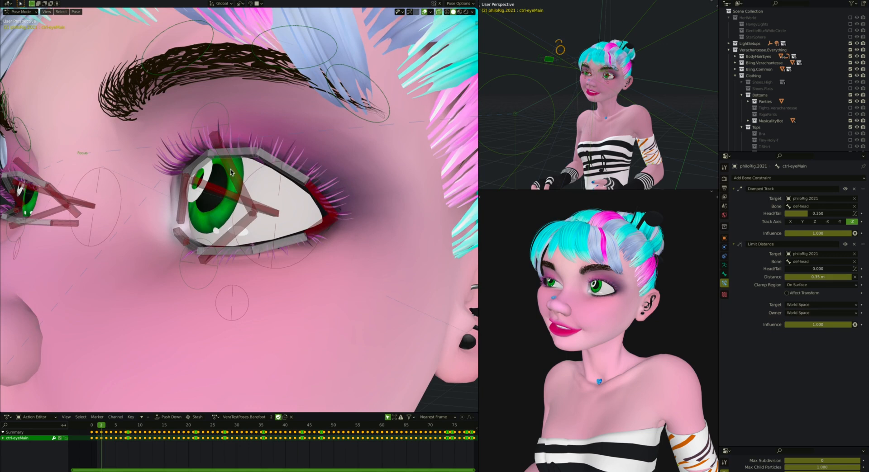
left_click(231, 172)
scroll(231, 173, "up", 2)
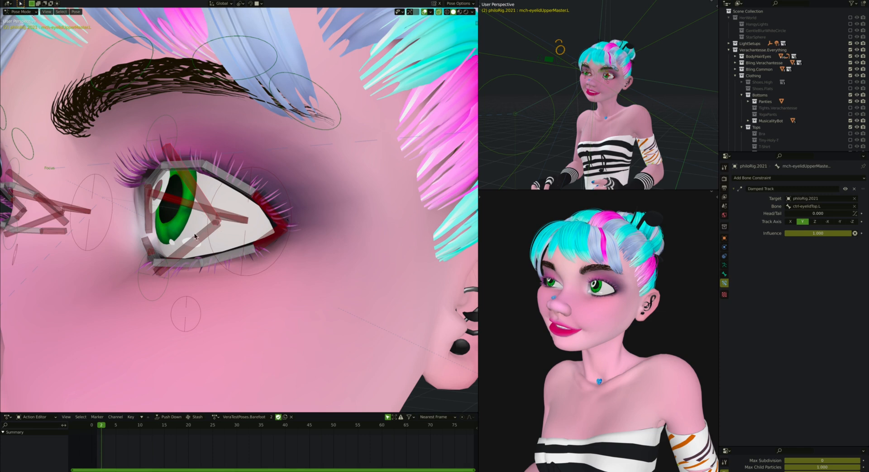
scroll(246, 228, "down", 2)
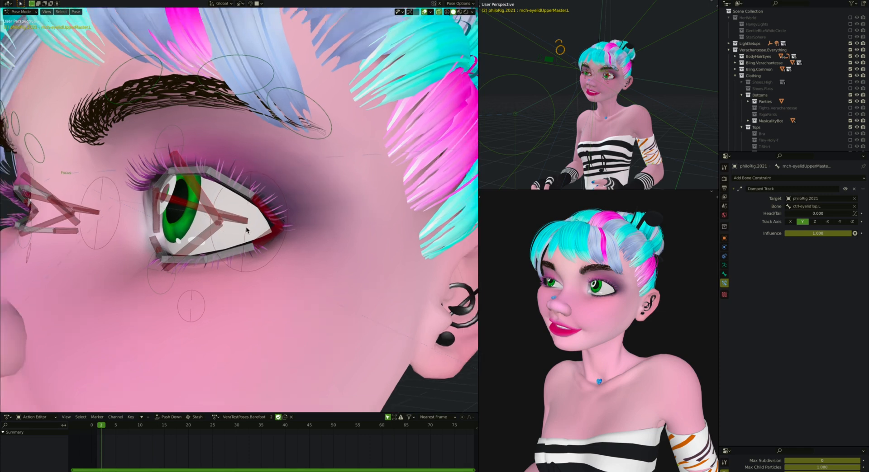
scroll(246, 228, "up", 1)
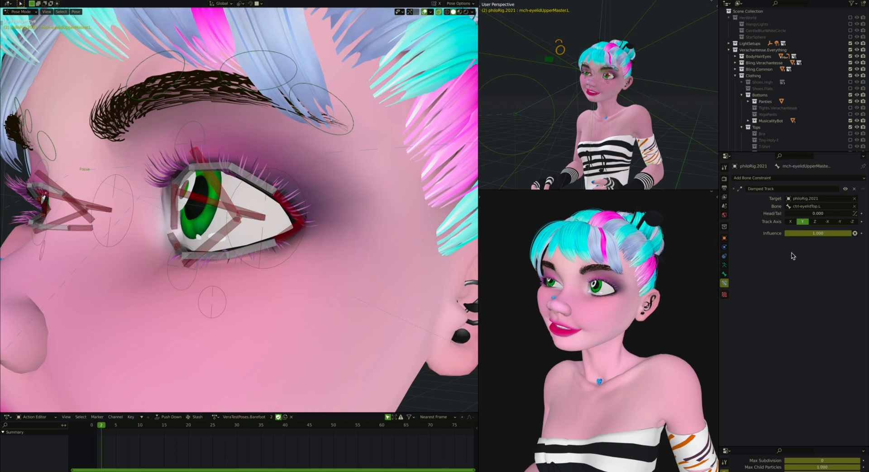
Step: Test closing the left upper eyelid by temporarily lowering ctrl-eyelidTop.L
left_click(187, 123)
key("g")
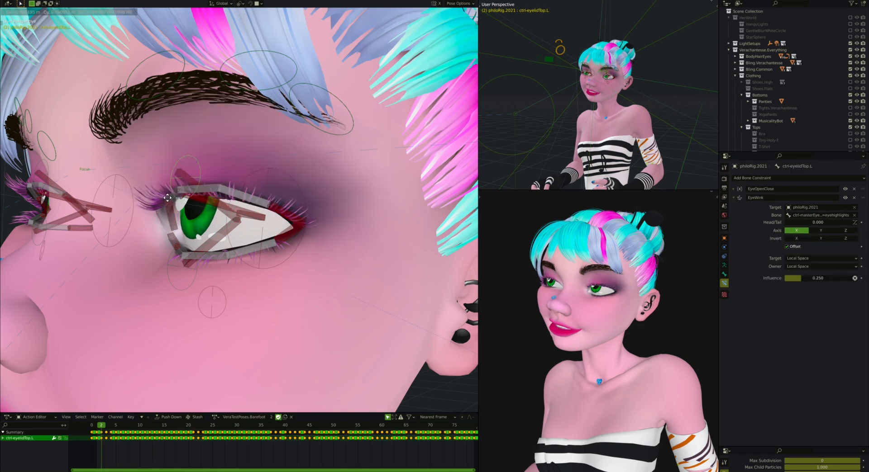
right_click(156, 185)
middle_click_drag(135, 187, 161, 191)
Step: Check the transform channel locks of ctrl-eyelidTop.L and test its restricted movement again
key("n")
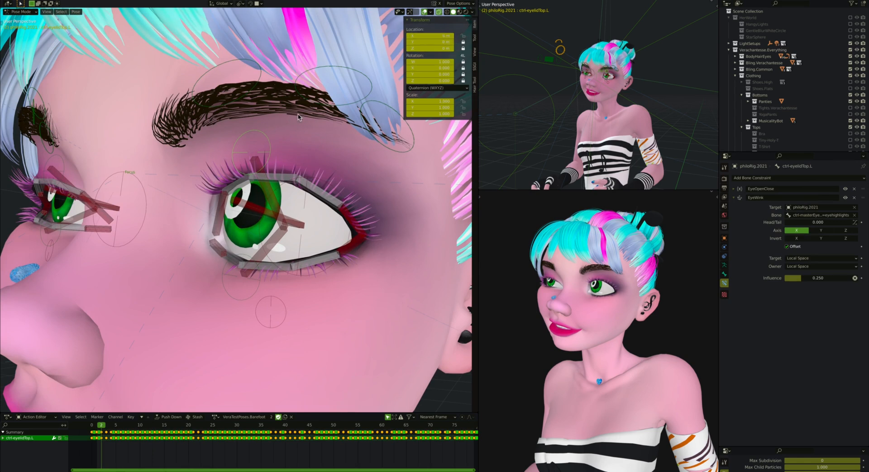
key("n")
key("g")
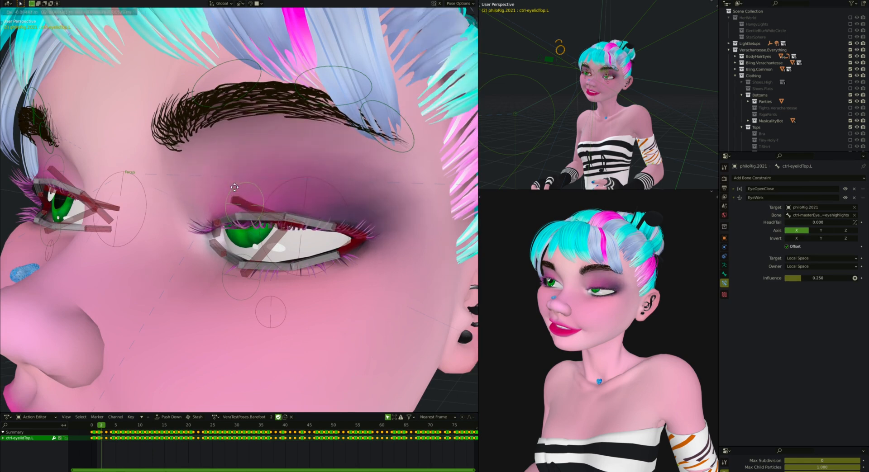
right_click(233, 185)
Step: Select mch-eyelidUpperMaster.L again, followed by a deform bone on the left upper eyelid's edge
scroll(280, 181, "down", 3)
scroll(285, 176, "up", 4)
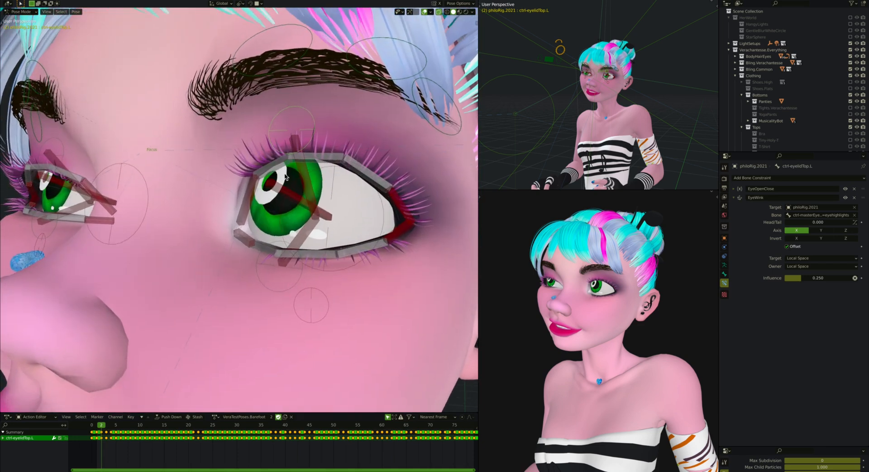
left_click(304, 172)
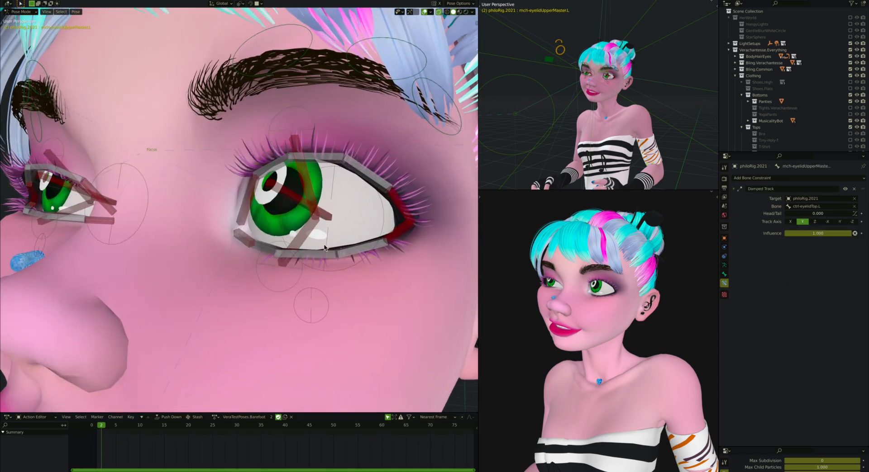
left_click(272, 170)
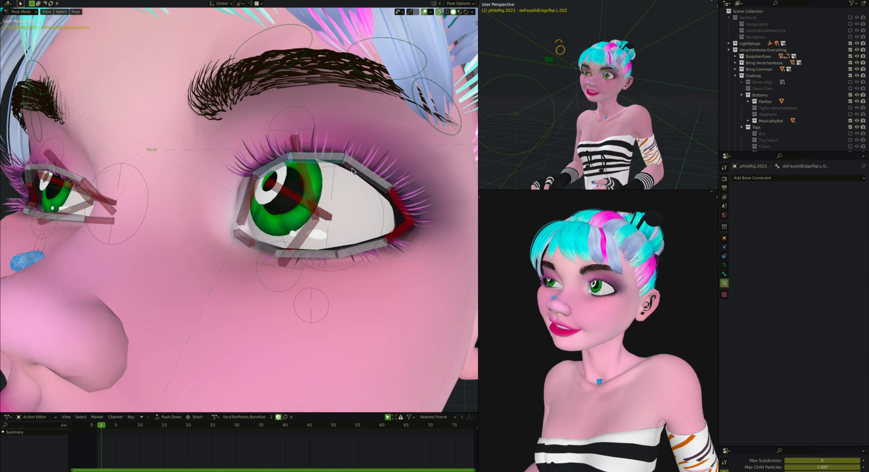
Step: Test moving the left upper eyelid edge bones def-eyelidEdgeTop.L.002 and def-eyelidEdgeTop.L.001
key("g")
left_click(289, 182)
left_click(272, 168)
key("g")
left_click(307, 160)
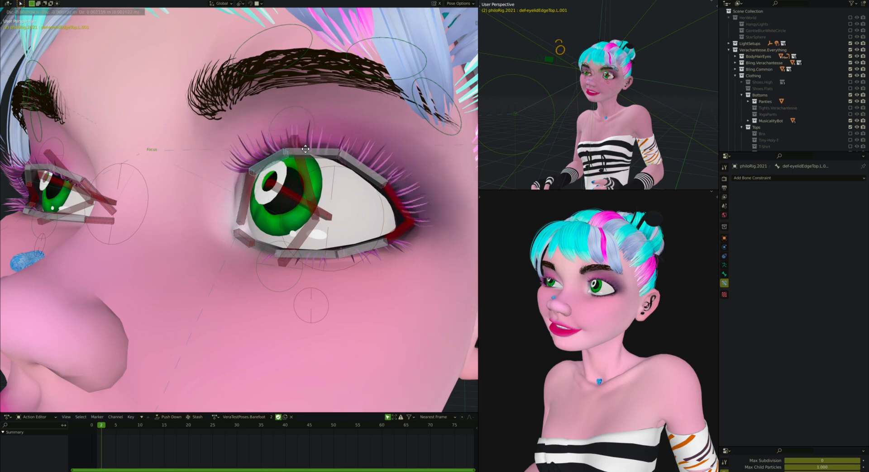
left_click(245, 201)
left_click(274, 167)
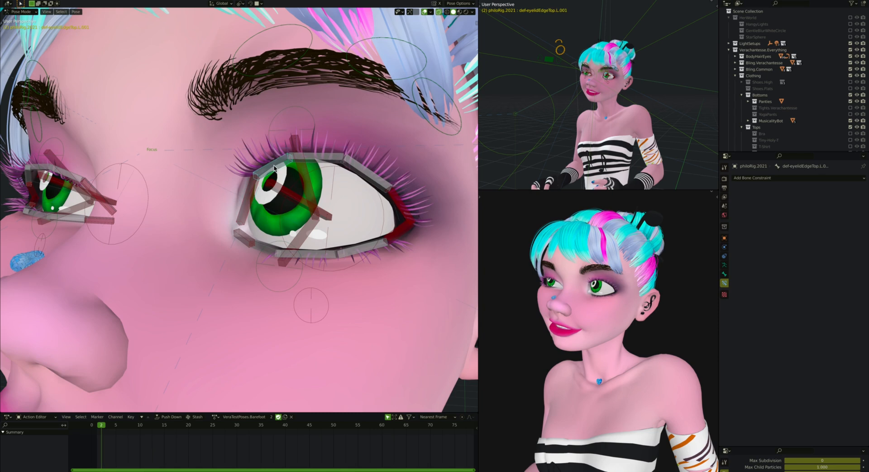
key("g")
right_click(260, 183)
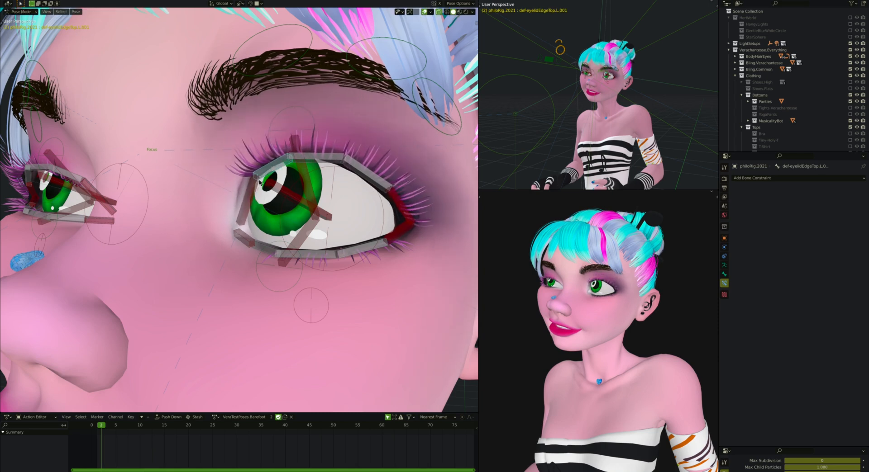
Step: Examine the Stretch To constraints on the left upper eyelid's inner and outer deform bones
left_click(246, 207)
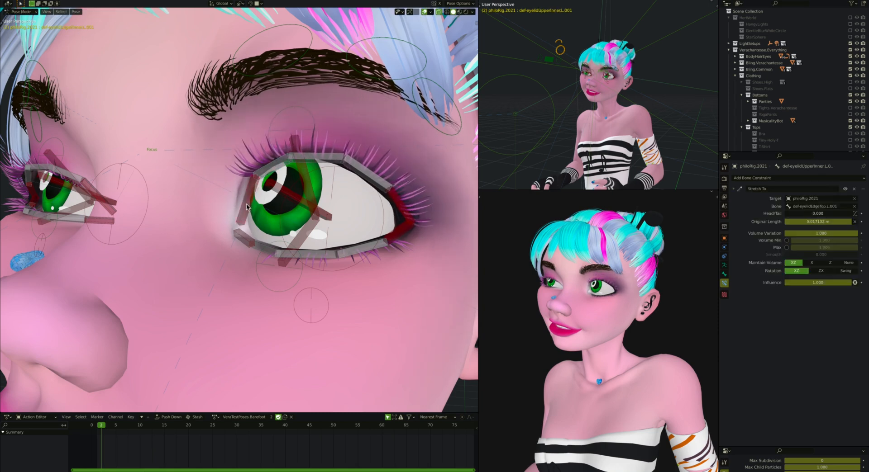
left_click(402, 231)
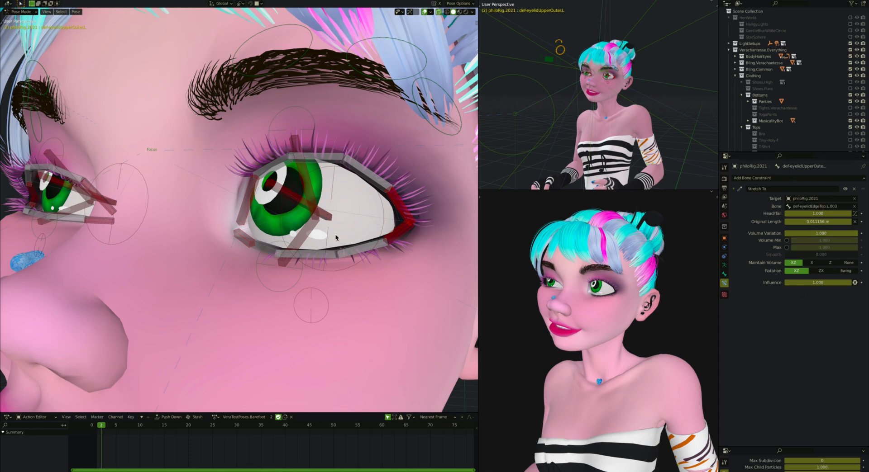
Step: Test lowering ctrl-eyelidTop.L to check how the left upper eyelid's deform bones follow, leaving the lid open again
middle_click_drag(336, 237, 331, 240)
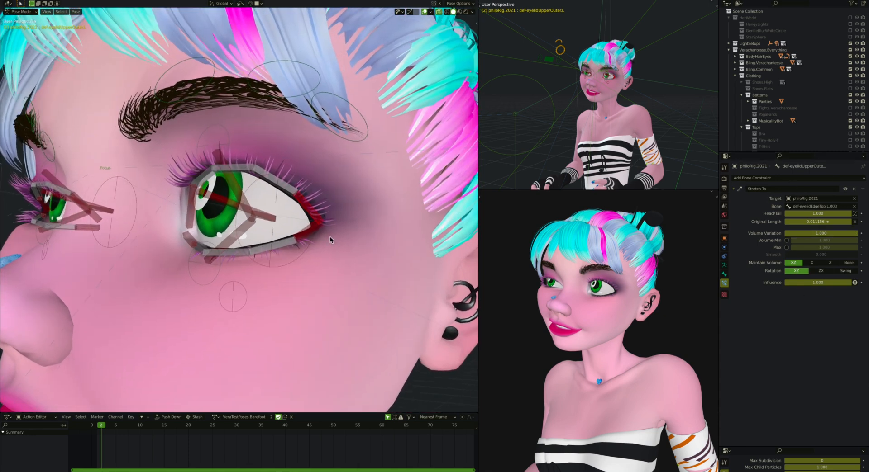
left_click(226, 152)
key("g")
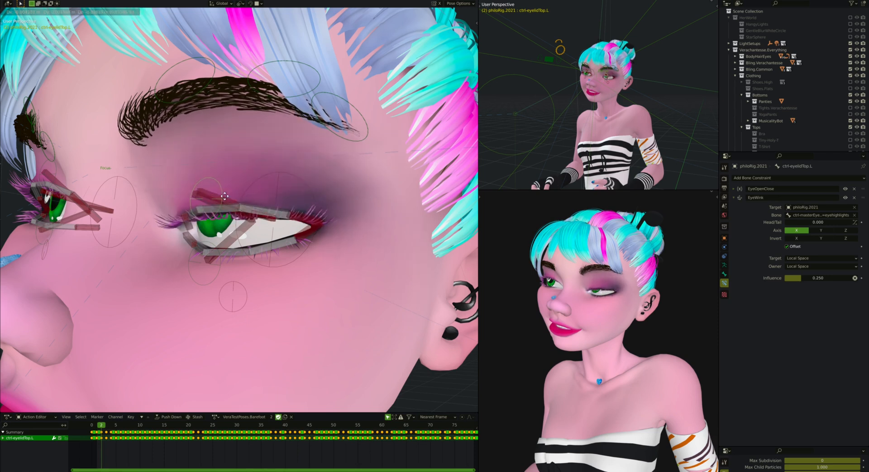
right_click(235, 198)
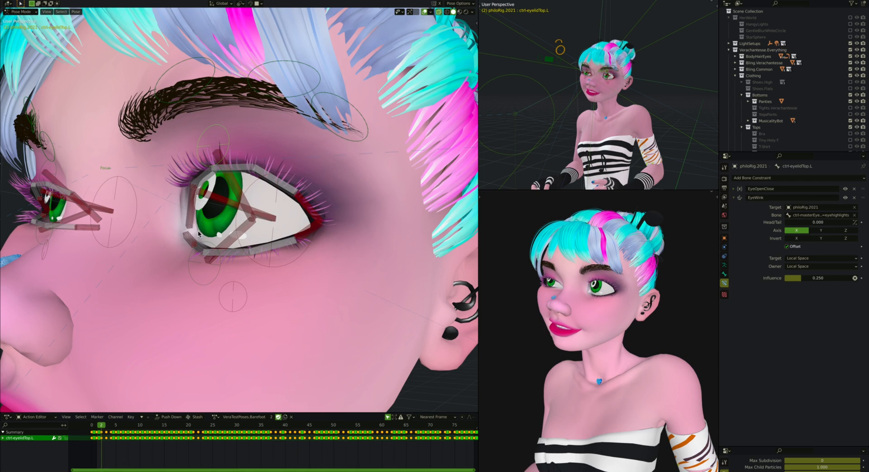
Step: Select the left middle eyebrow bone, def-eyebrowCenter.L, and test moving it
scroll(199, 233, "down", 3)
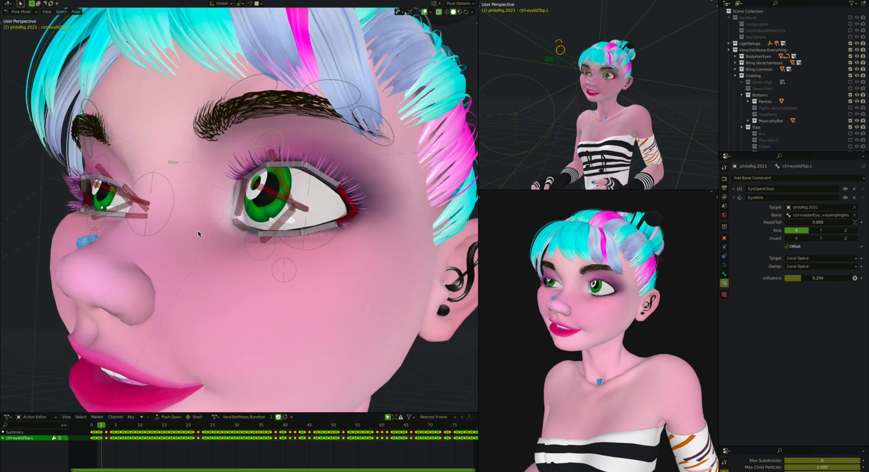
scroll(197, 234, "left", 3)
scroll(198, 234, "right", 5)
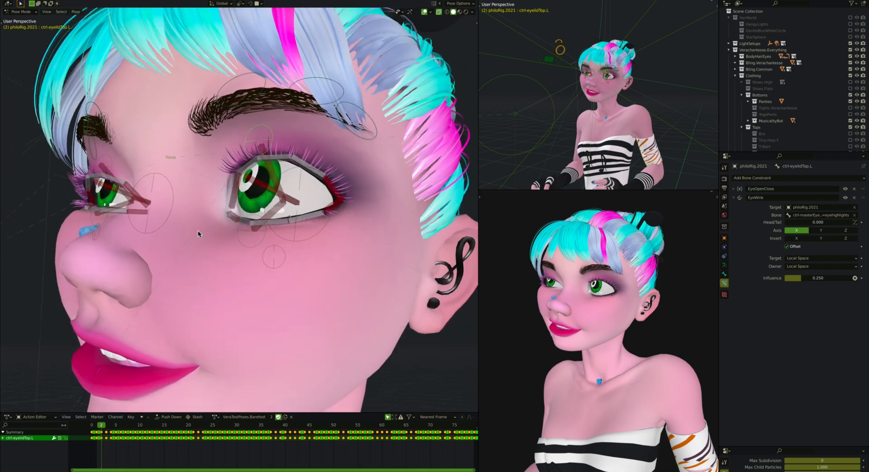
left_click(284, 119)
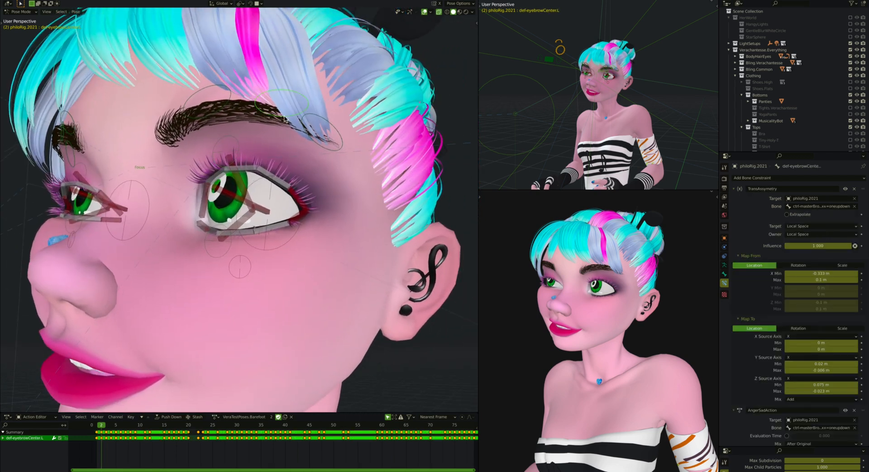
key("g")
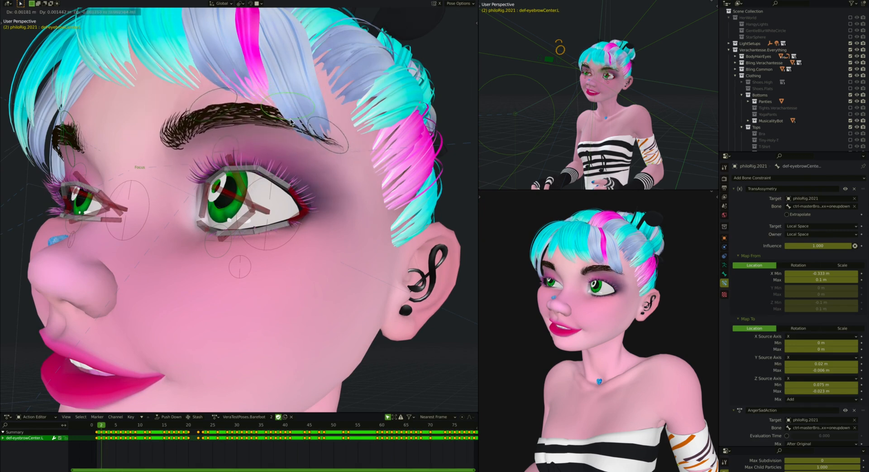
right_click(293, 120)
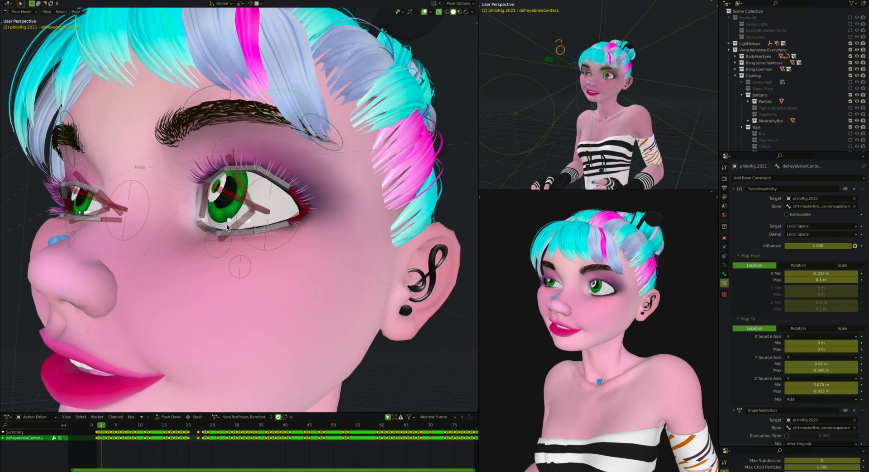
Step: Test rotating the left inner eyebrow bone, def-eyebrowInside.L, to raise the brow's inner end
left_click(219, 113)
key("r")
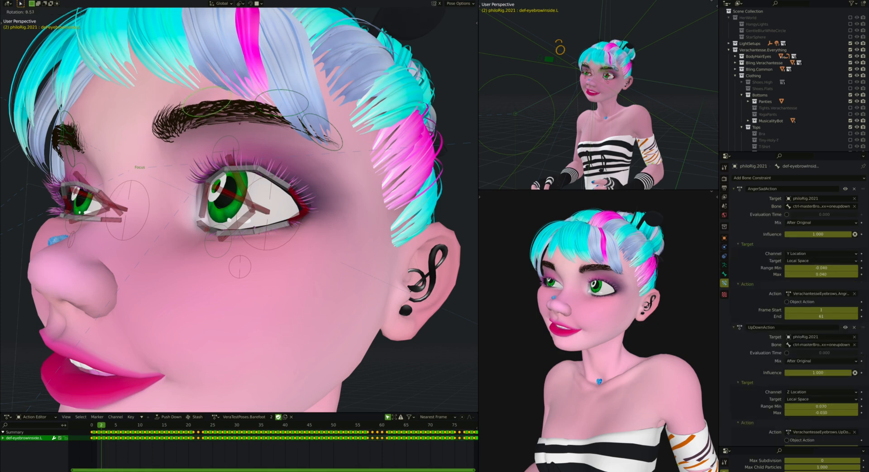
left_click(288, 131)
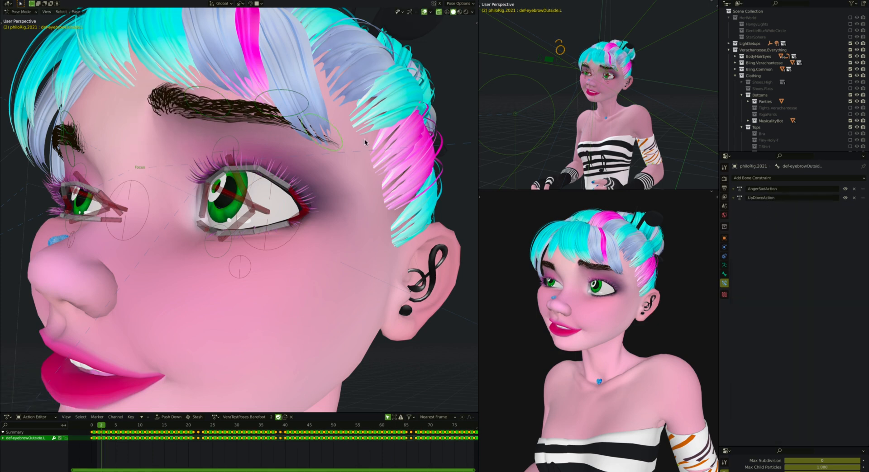
Step: Test rotating and lowering the left outer eyebrow bone, def-eyebrowOutside.L
left_click(302, 128)
key("r")
left_click(362, 156)
key("g")
left_click(360, 160)
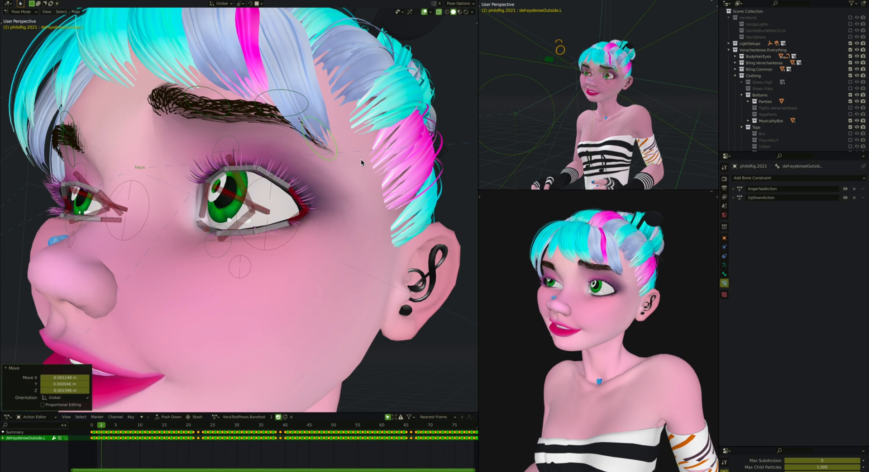
key("g")
left_click(365, 190)
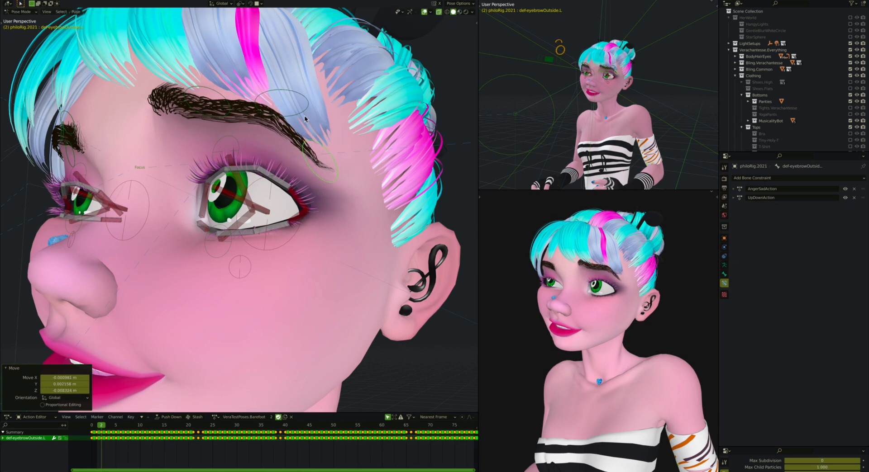
Step: Test adjusting the middle of the left brow by moving def-eyebrowCenter.L
left_click(294, 113)
key("g")
left_click(297, 126)
Step: Test the open, close and wink motions of the ctrl-masterEyes control and undo the movement
middle_click_drag(296, 126, 324, 131)
key("Left")
key("Right")
scroll(308, 152, "down", 3)
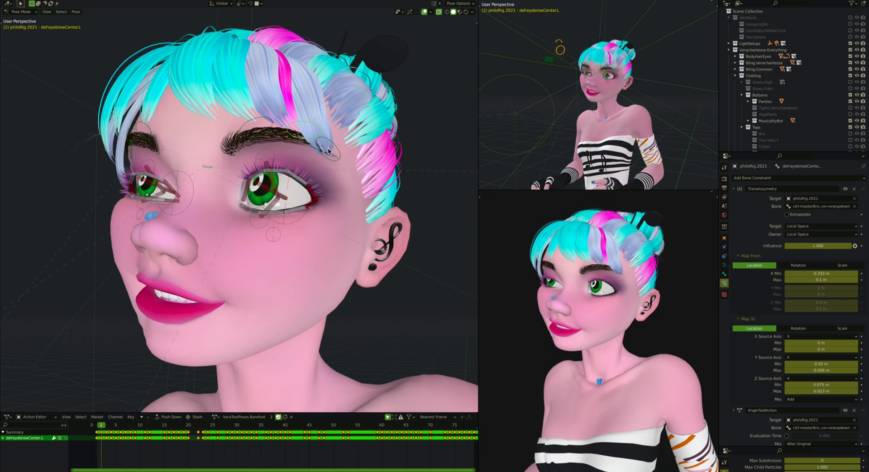
left_click(564, 53)
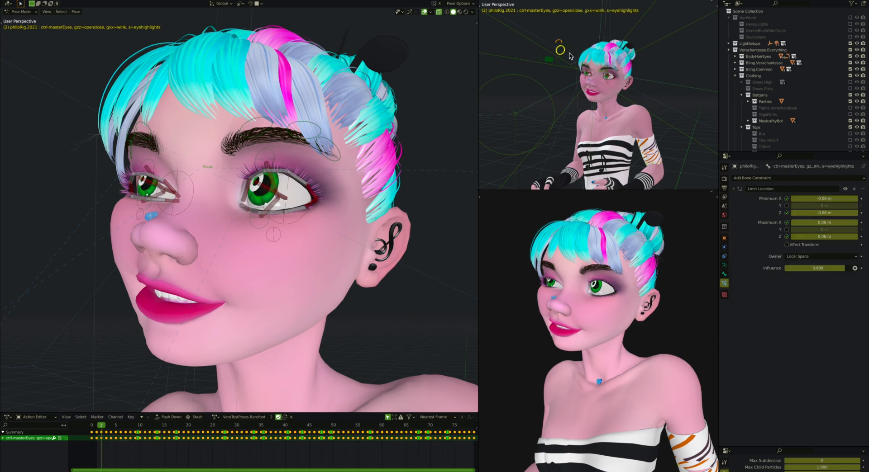
key("g")
mouse_move(566, 54)
left_mouse_down()
mouse_move(583, 55)
mouse_move(556, 65)
left_mouse_up()
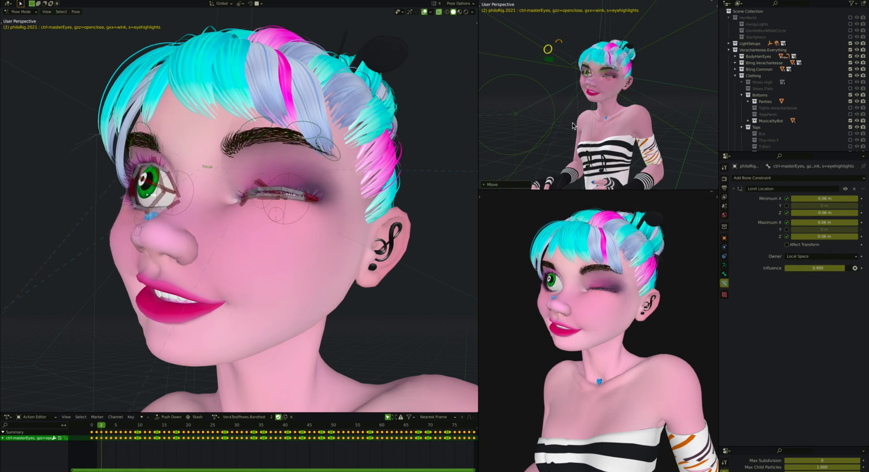
left_click_drag(589, 118, 560, 122)
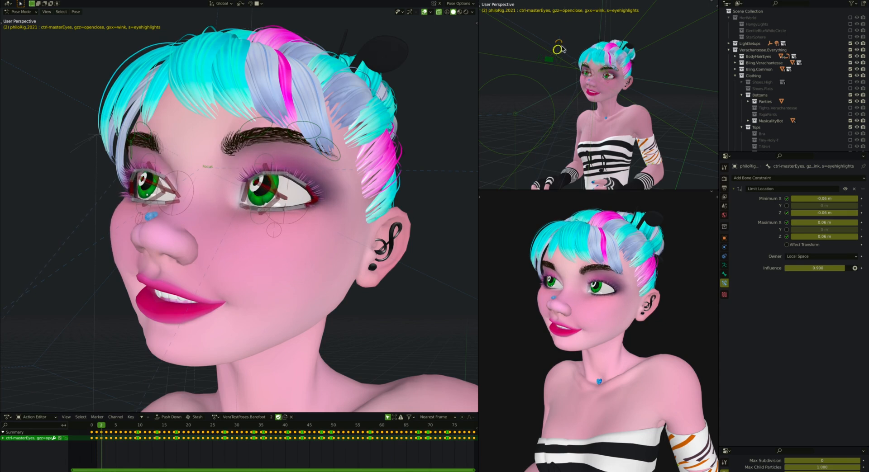
left_click_drag(548, 59, 528, 65)
key("ctrl+z")
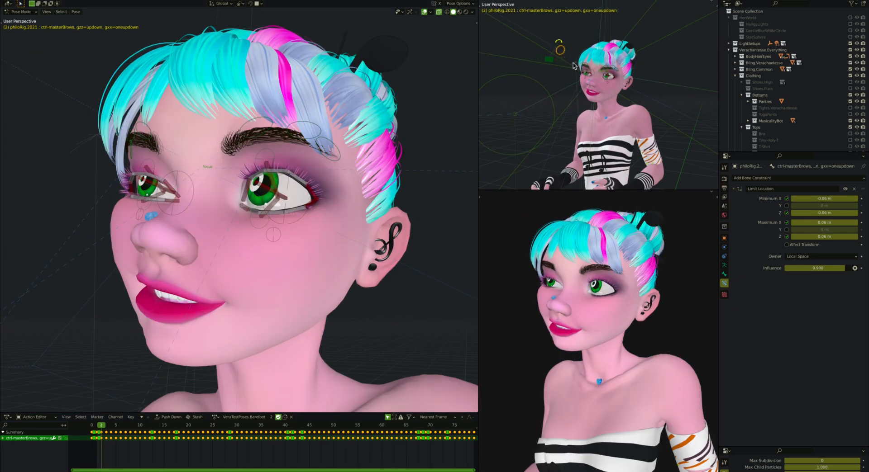
Step: Examine the face's left eyebrow and eye control bones from several angles
scroll(606, 75, "up", 4)
scroll(604, 72, "down", 4)
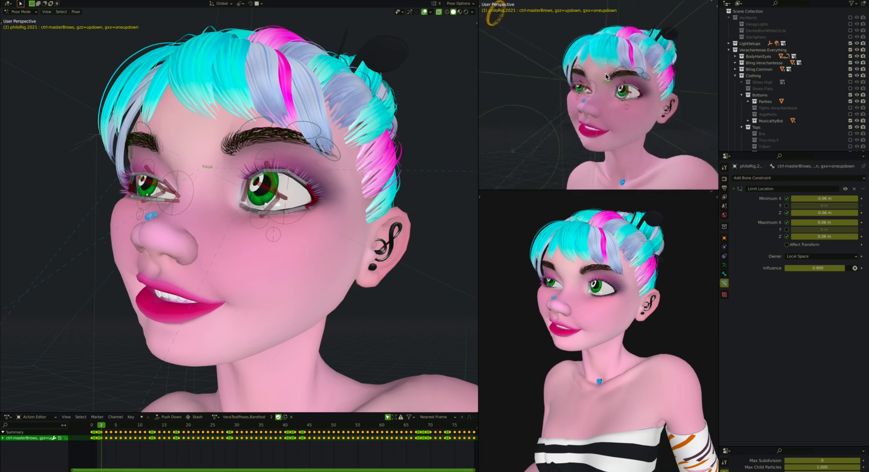
key("KP_6")
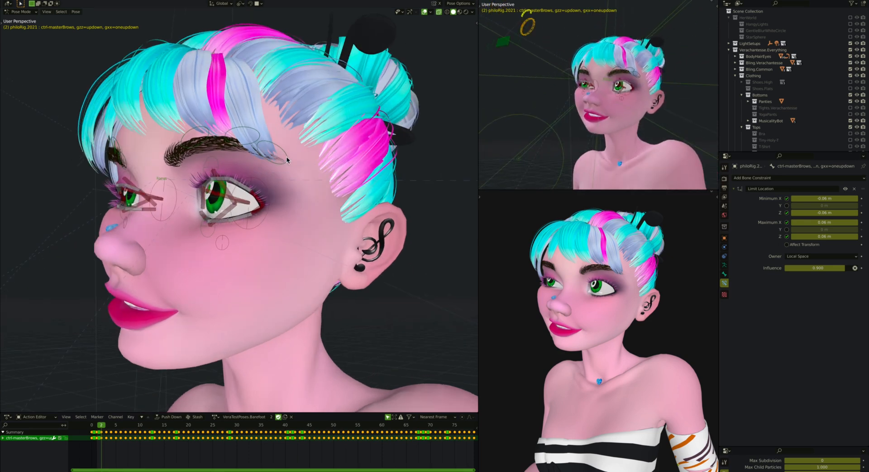
key("KP_4")
key("KP_4")
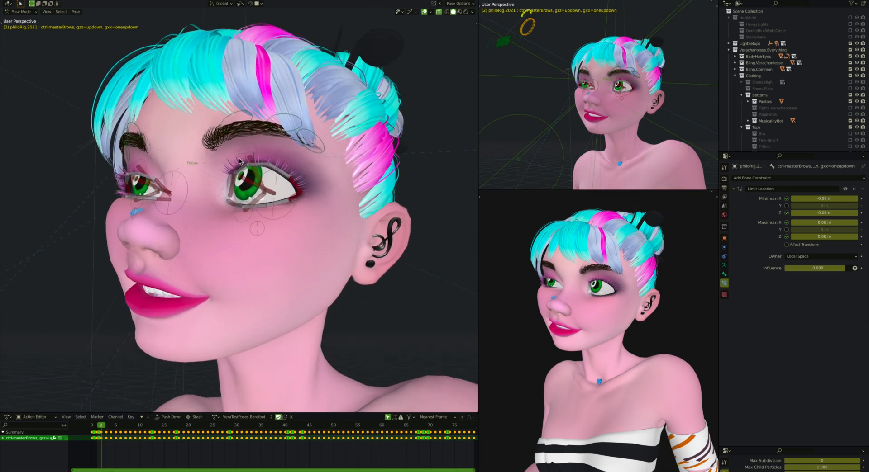
key("KP_6")
key("KP_6")
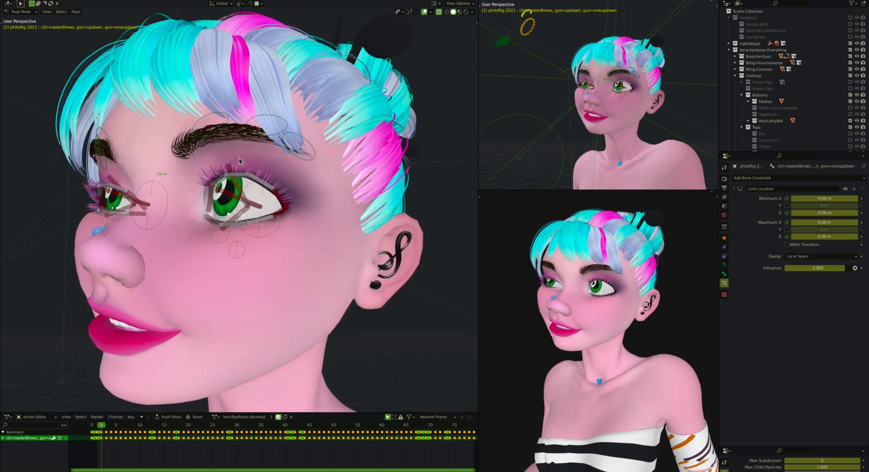
key("KP_6")
scroll(208, 185, "up", 3)
scroll(208, 185, "down", 1)
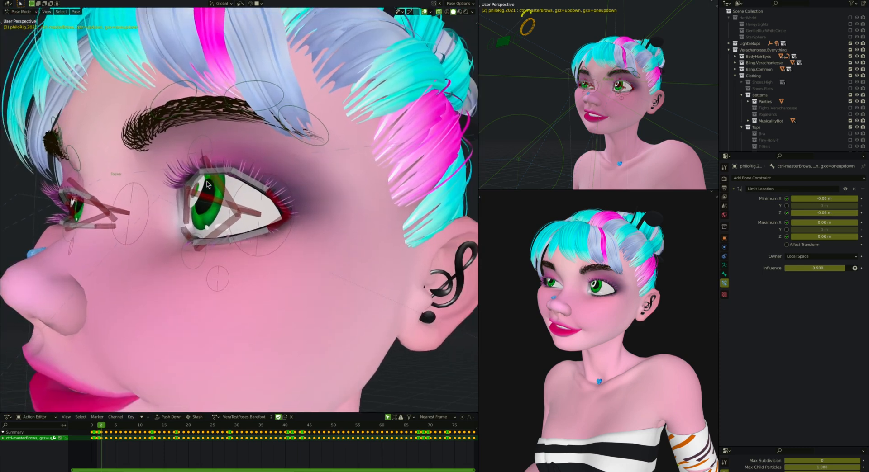
key("KP_4")
key("KP_4")
key("KP_6")
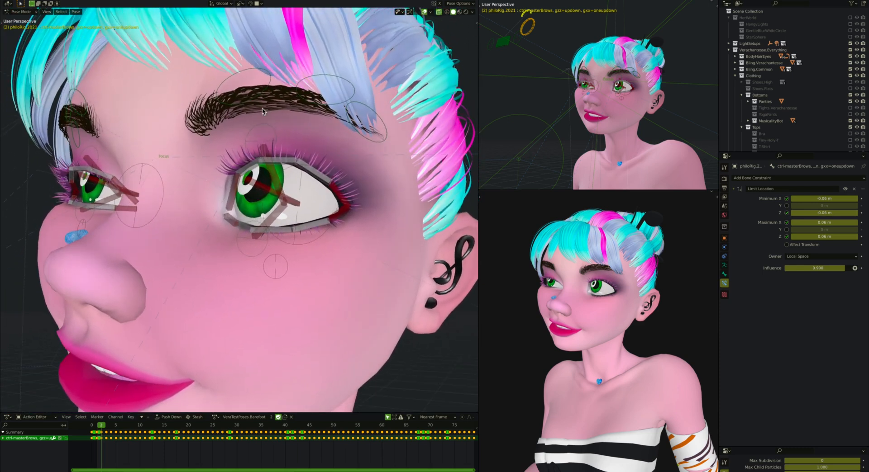
Step: Examine the Action constraints on def-eyebrowInside.L and test moving their target control, ctrl-masterBrows
left_click(262, 102)
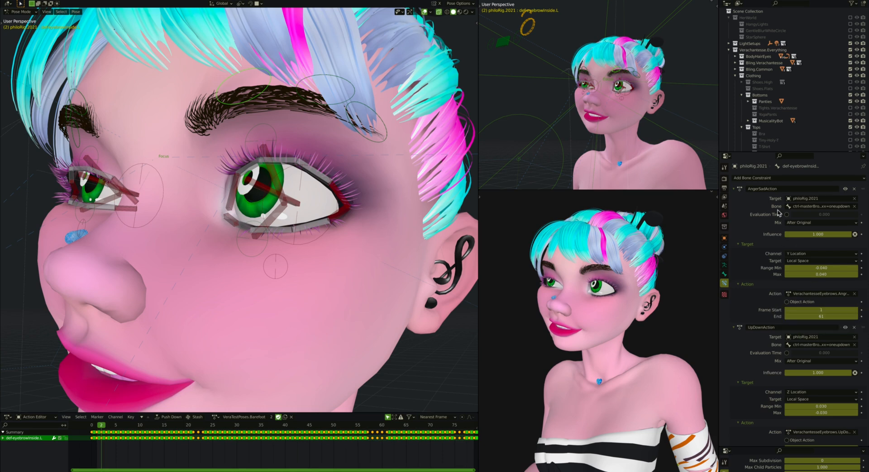
left_click(523, 17)
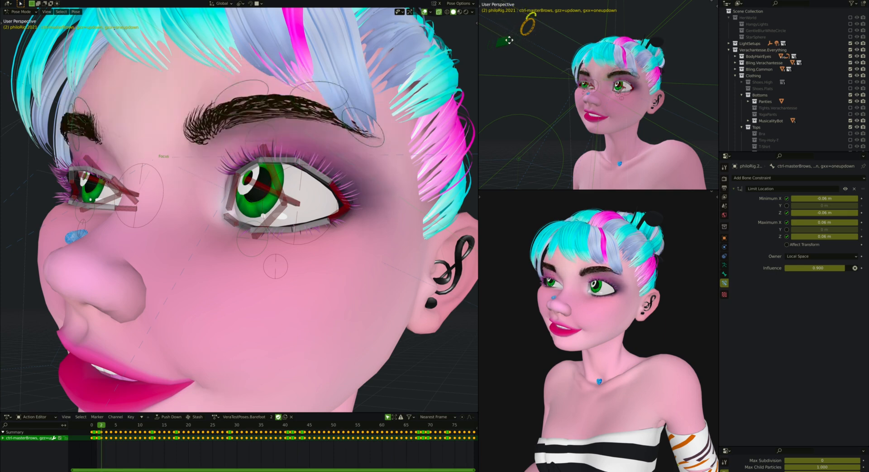
left_click(524, 51)
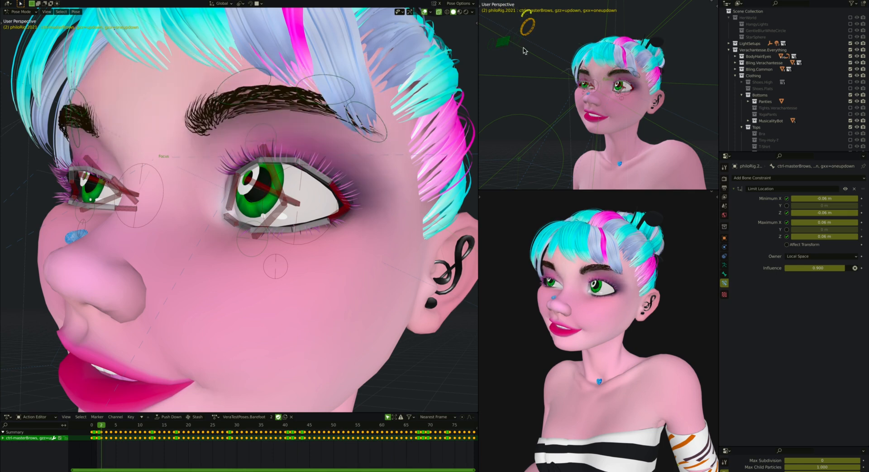
Step: Compare the constraints on def-eyebrowInside.L, def-eyebrowCenter.L and def-eyebrowOutside.L, expanding the outer bone's AngerSadAction settings
left_click(615, 77)
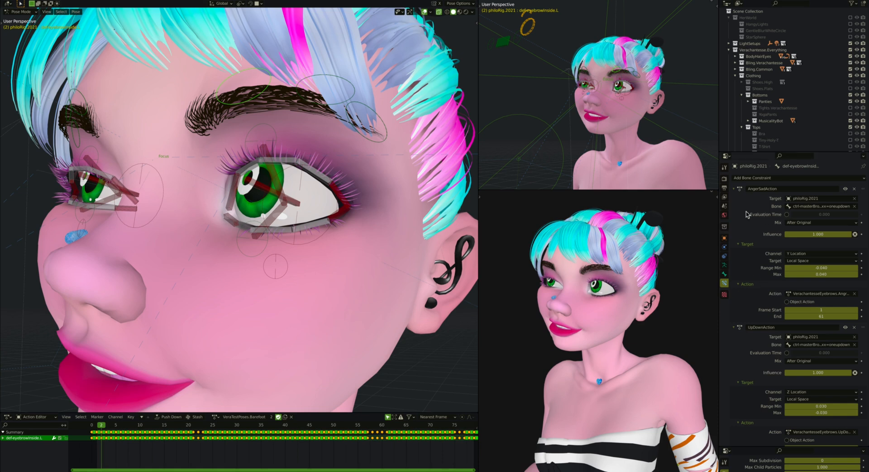
left_click(316, 105)
scroll(766, 297, "down", 5)
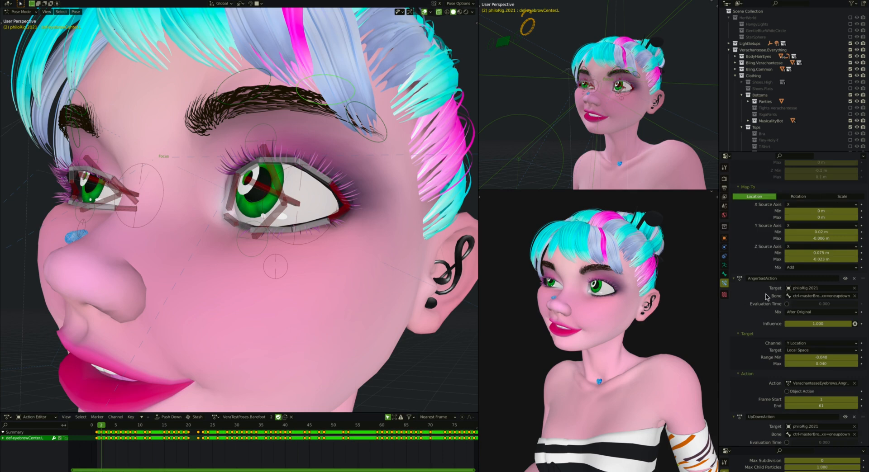
left_click(348, 119)
left_click(734, 189)
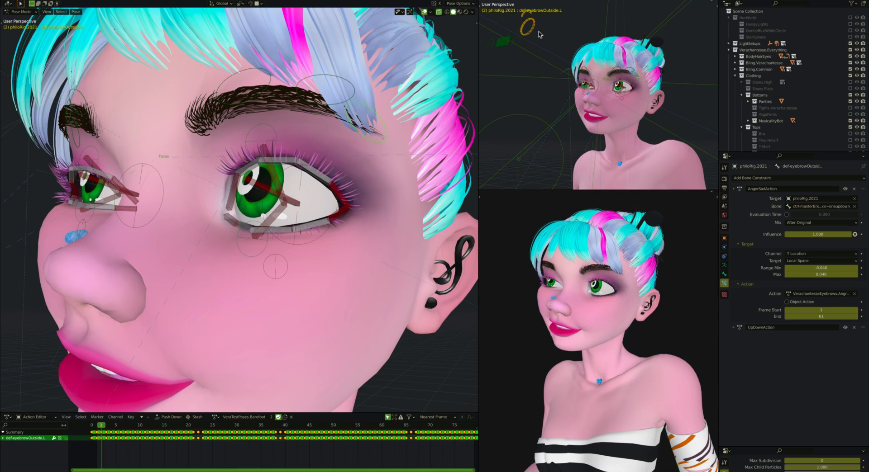
Step: Select ctrl-masterBrows and test how moving it drives both eyebrows, leaving it at its original position
left_click(522, 20)
left_click_drag(522, 22, 487, 35)
right_click(549, 42)
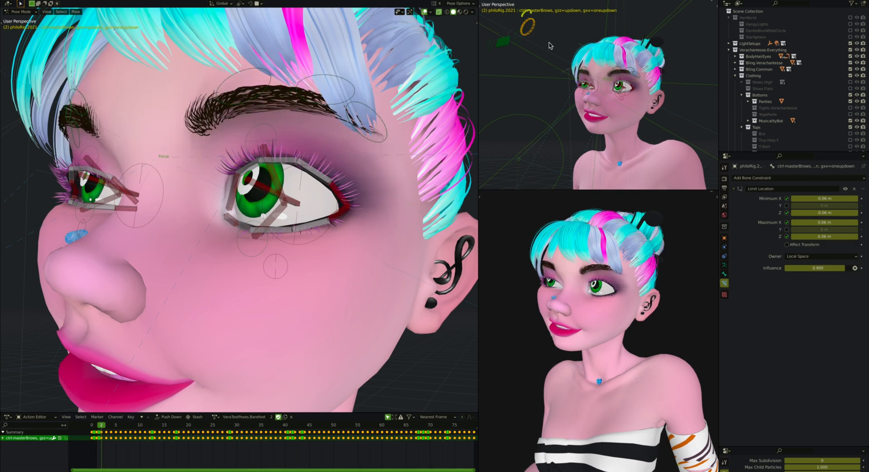
Step: Select def-eyebrowCenter.L and examine its constraints, collapsing AngerSadAction and expanding TransAssymetry to review its location mapping
left_click(341, 104)
left_click(735, 190)
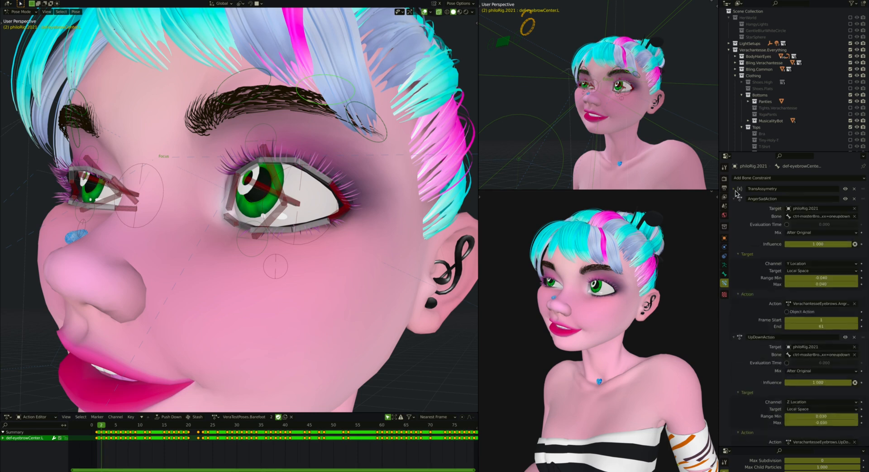
left_click(735, 198)
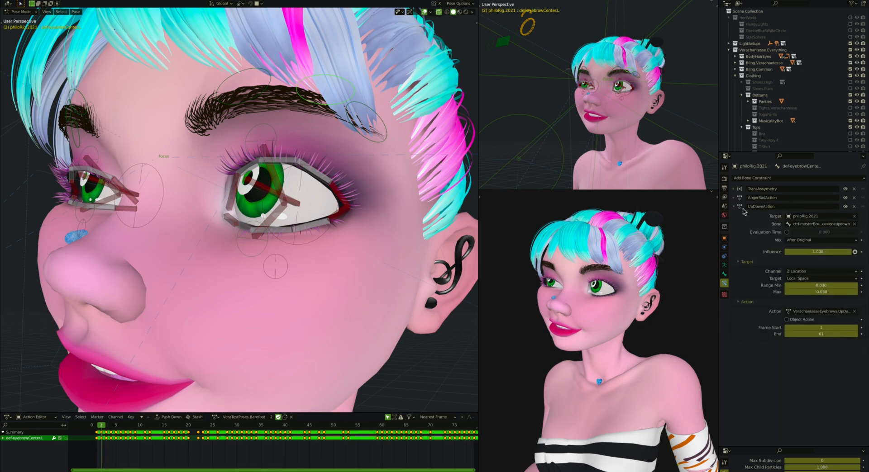
left_click(735, 190)
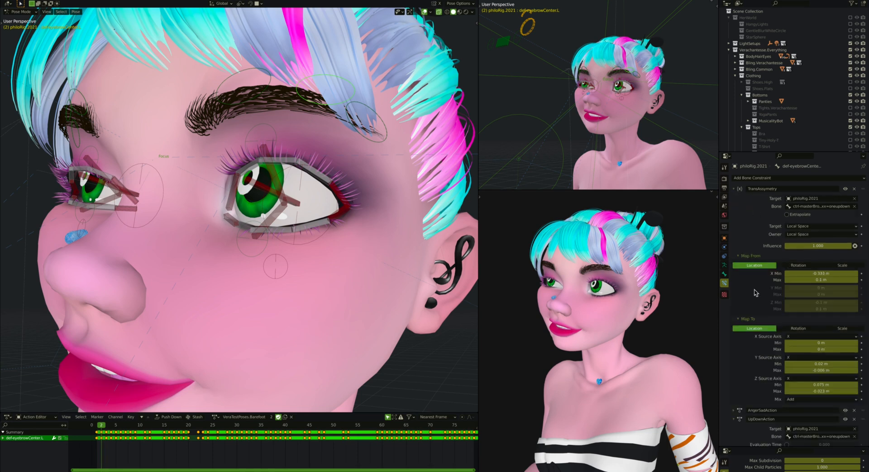
scroll(742, 289, "down", 3)
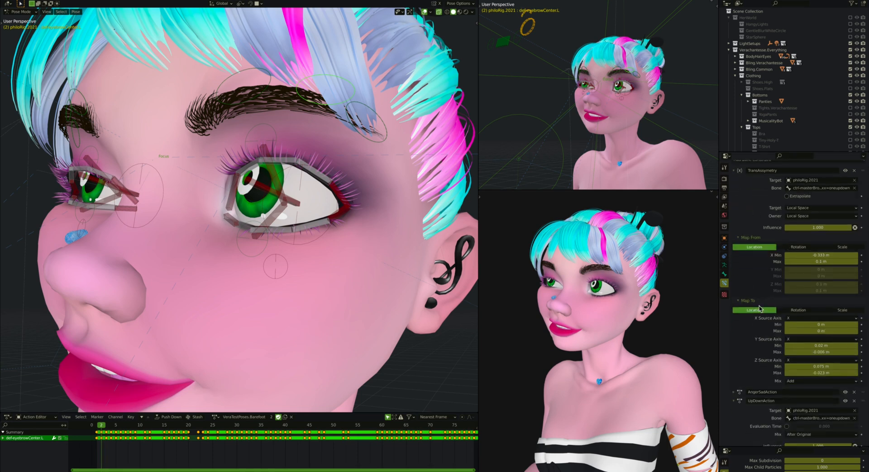
Step: Test moving ctrl-masterBrows without keeping the move, and return to the TransAssymetry mapping on def-eyebrowCenter.L
left_click(532, 23)
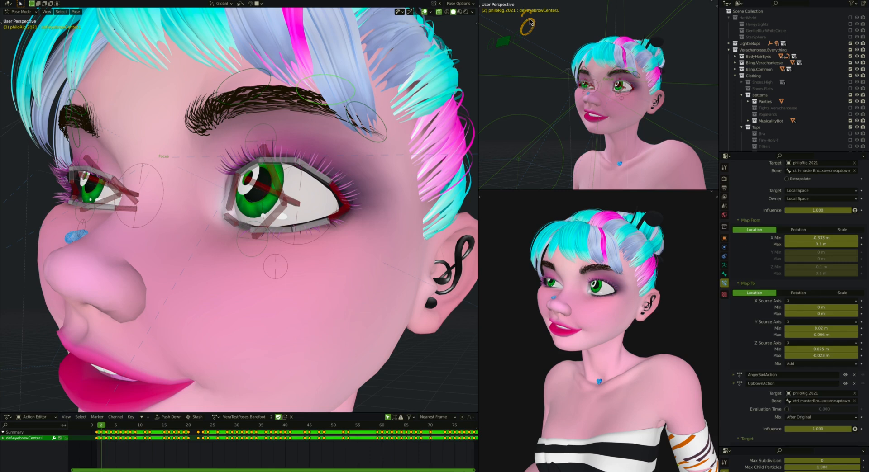
right_click(548, 39)
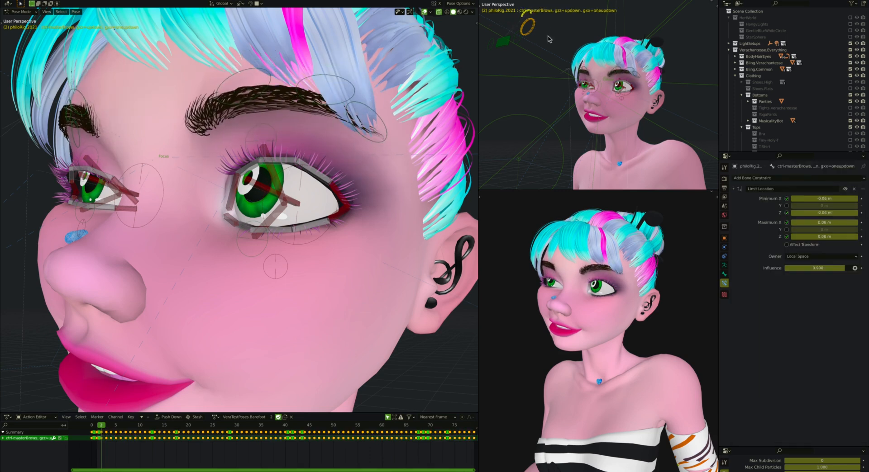
left_click(314, 78)
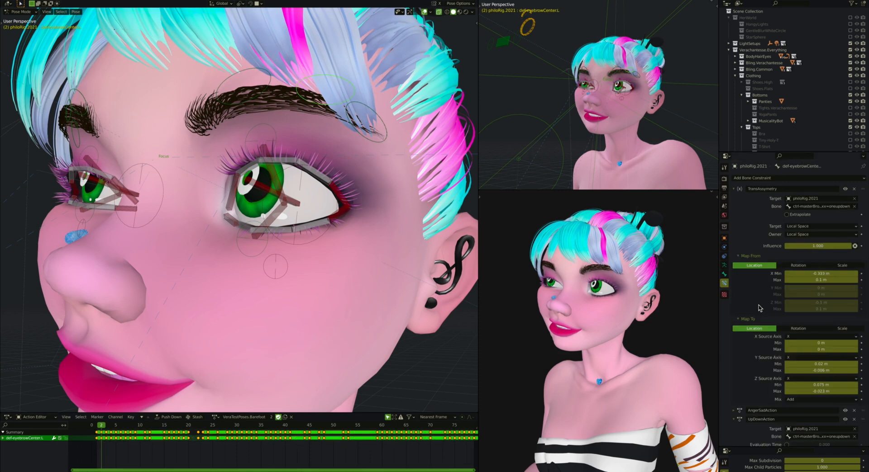
scroll(758, 312, "down", 3)
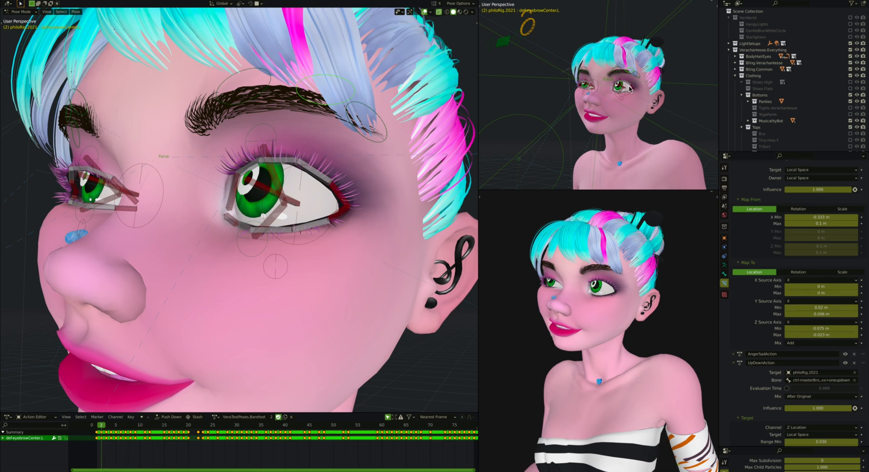
Step: Check the Y and Z axes of def-eyebrowCenter.L against the TransAssymetry Map To settings
key("y")
key("z")
right_click(629, 85)
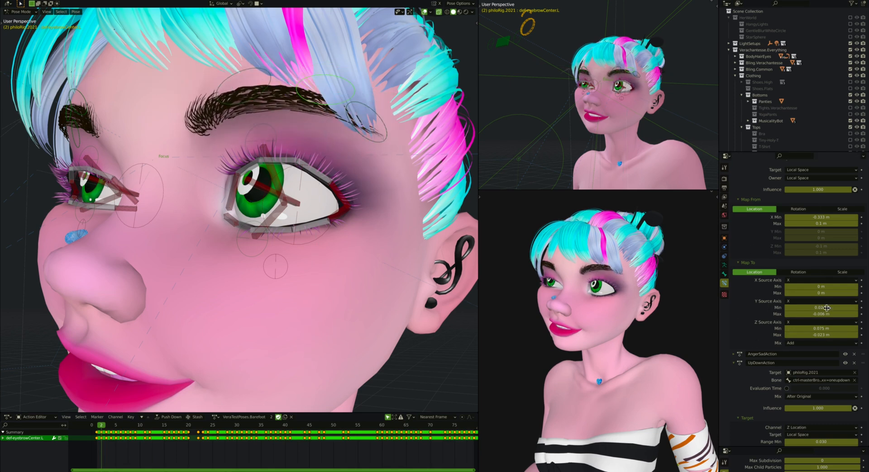
scroll(747, 252, "up", 3)
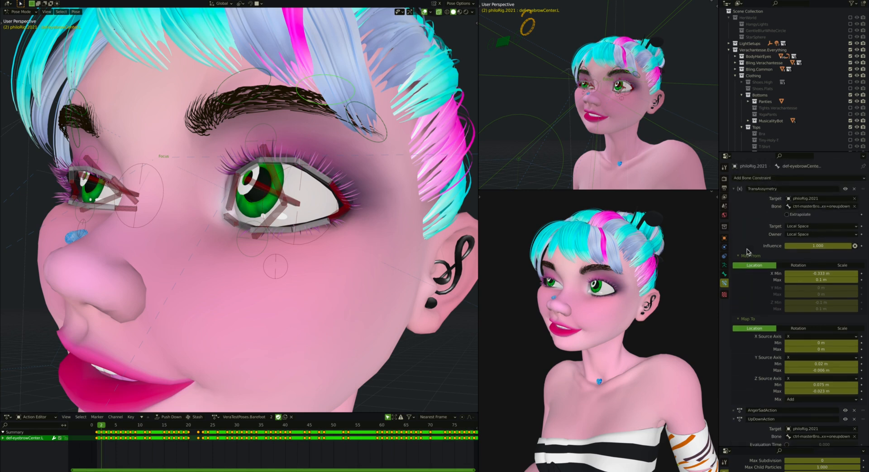
Step: Review the AngerSadAction and UpDownAction settings on def-eyebrowCenter.L, leaving all three of its constraints collapsed
left_click(734, 189)
left_click(734, 197)
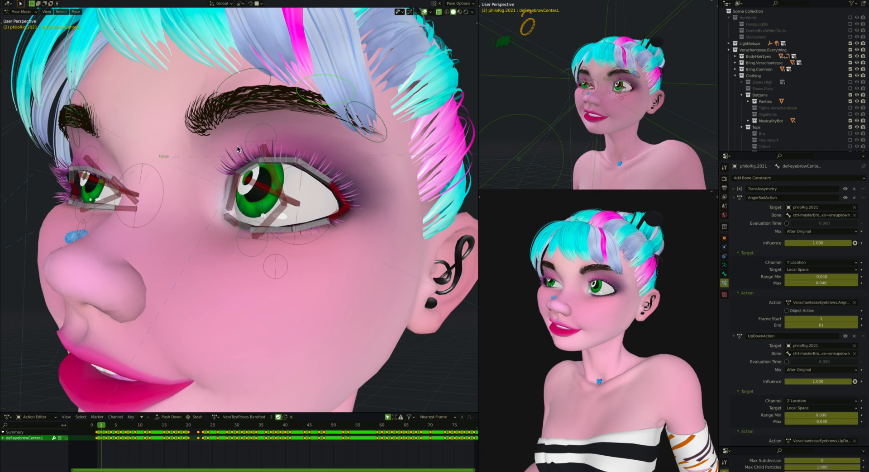
left_click(734, 198)
left_click(734, 207)
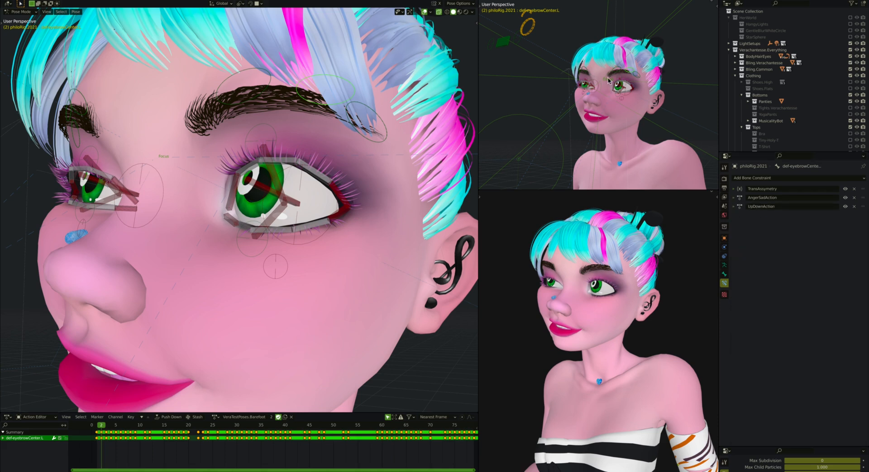
Step: Select ctrl-eyeMain and test how moving it across the face drives both eyes, leaving it at its original position
middle_click_drag(608, 81, 622, 98, "shift")
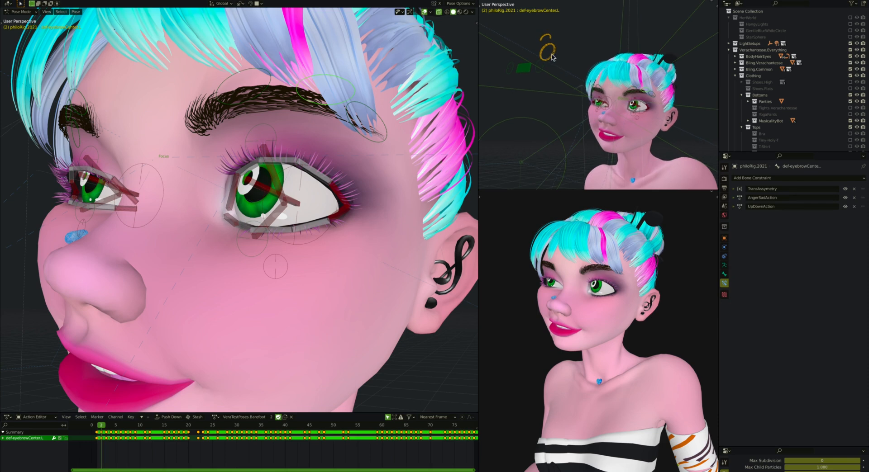
left_click(522, 74)
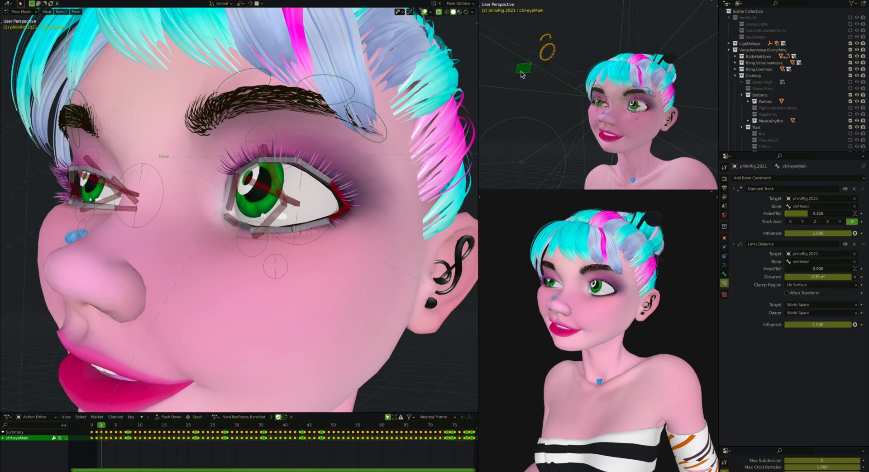
key("g")
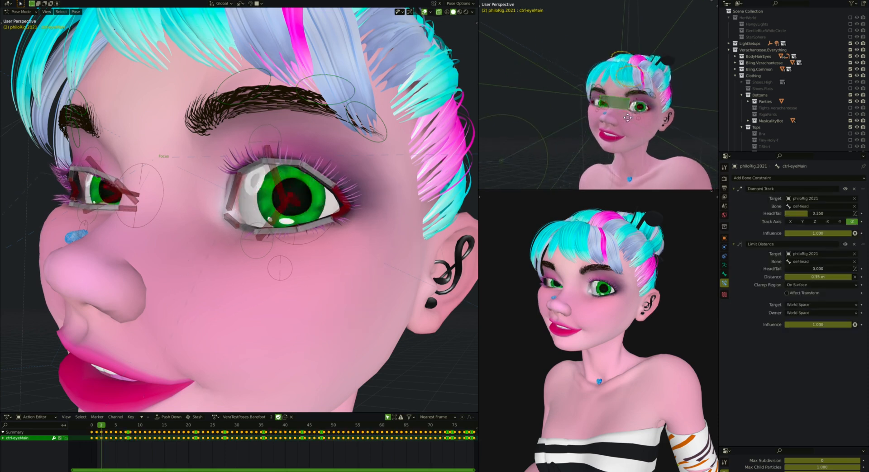
right_click(591, 137)
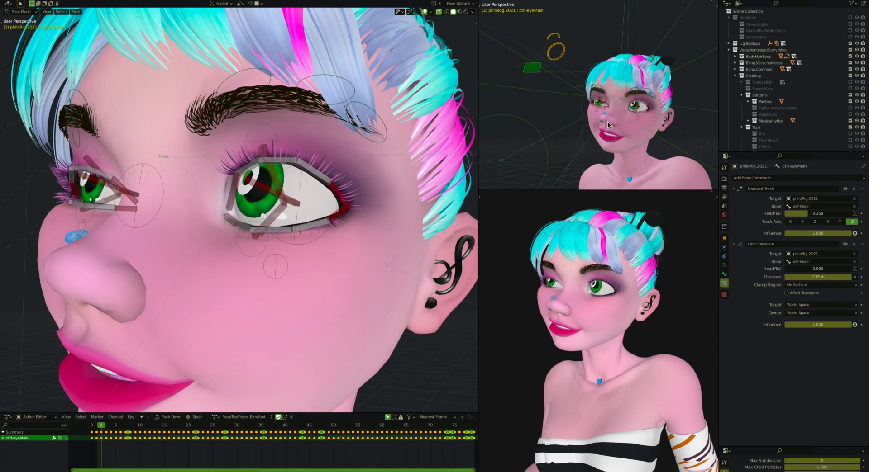
Step: Move ctrl-eyeMain through several positions around the head, viewed from above, to test its Limit Distance and Damped Track constraints
middle_click_drag(607, 121, 556, 133)
key("g")
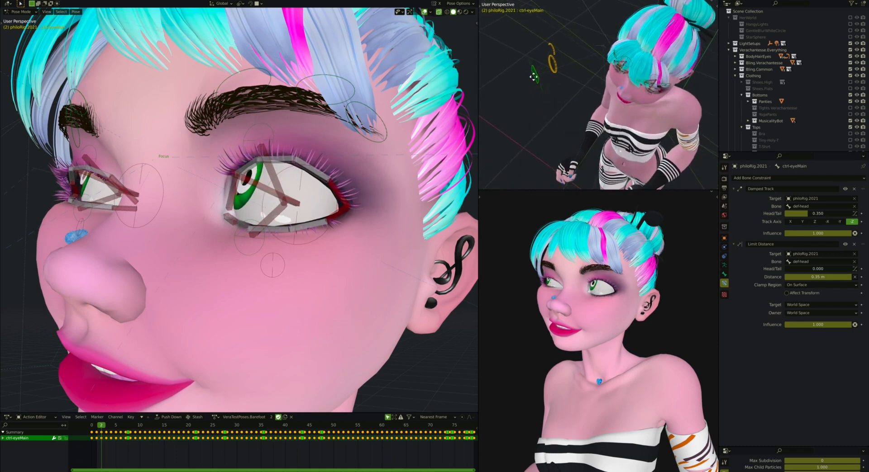
right_click(532, 69)
key("g")
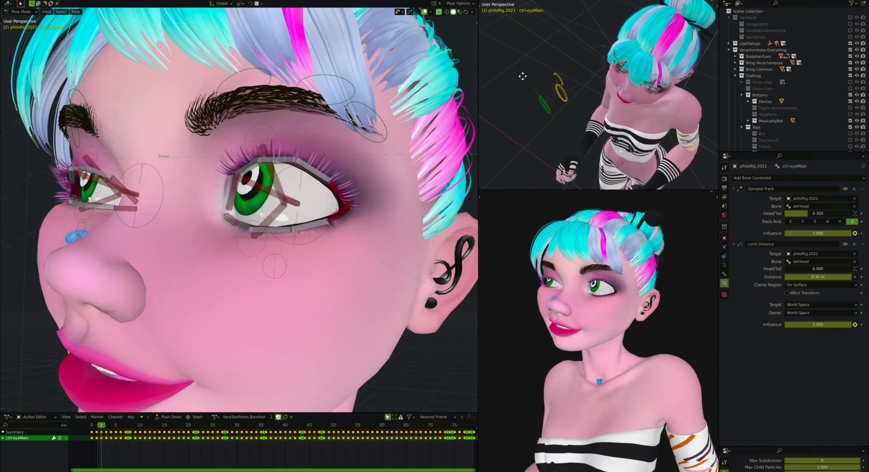
left_click(520, 56)
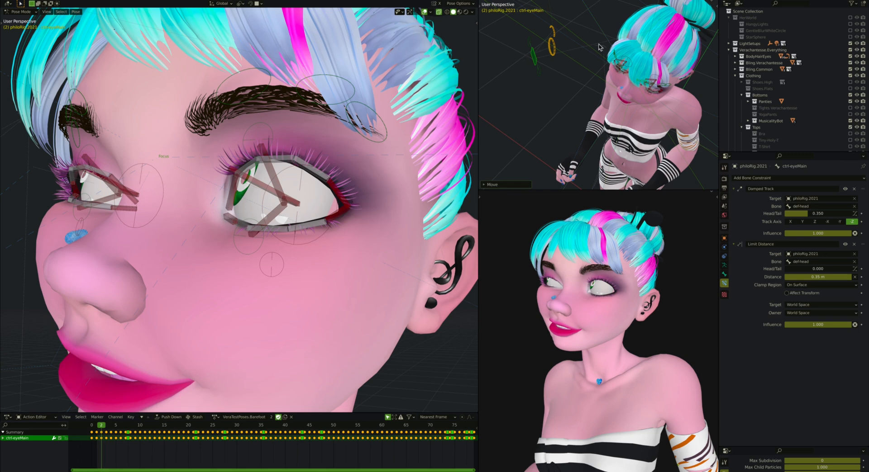
left_click(647, 137)
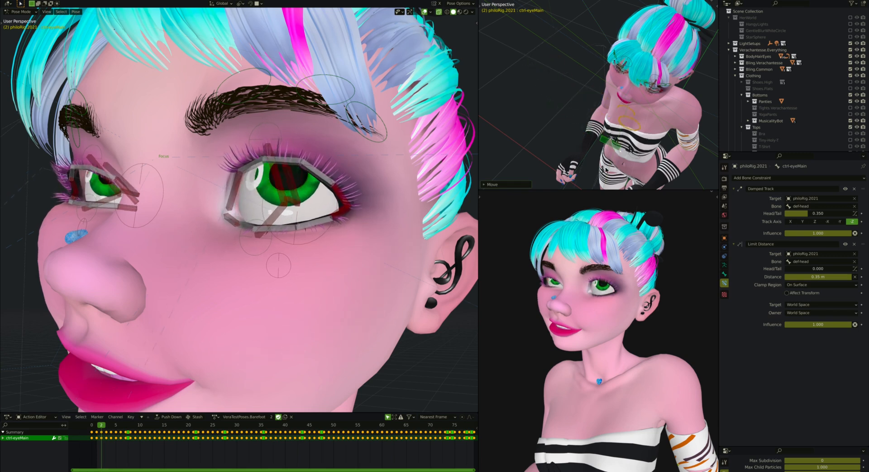
left_click(563, 142)
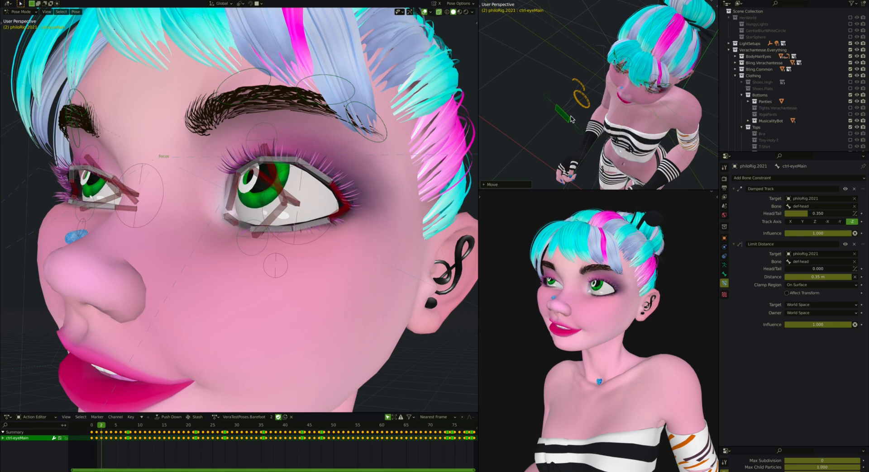
Step: Try further ctrl-eyeMain positions from side and overhead angles to check how it orbits the head
mouse_move(562, 120)
middle_mouse_down()
mouse_move(563, 144)
mouse_move(563, 120)
middle_mouse_up()
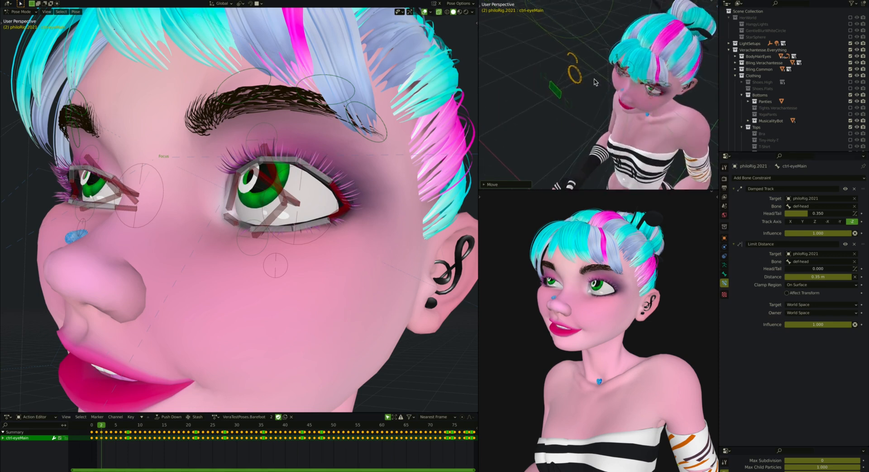
middle_click_drag(633, 76, 583, 77)
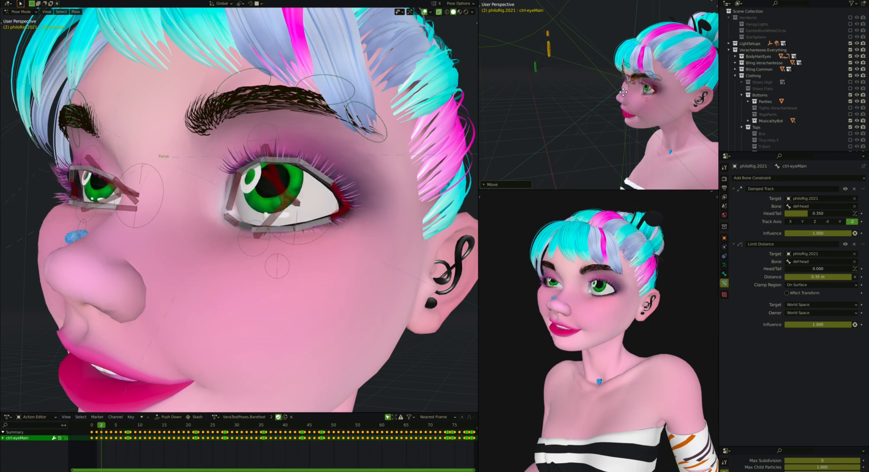
left_click(629, 106)
middle_click_drag(611, 84, 609, 84)
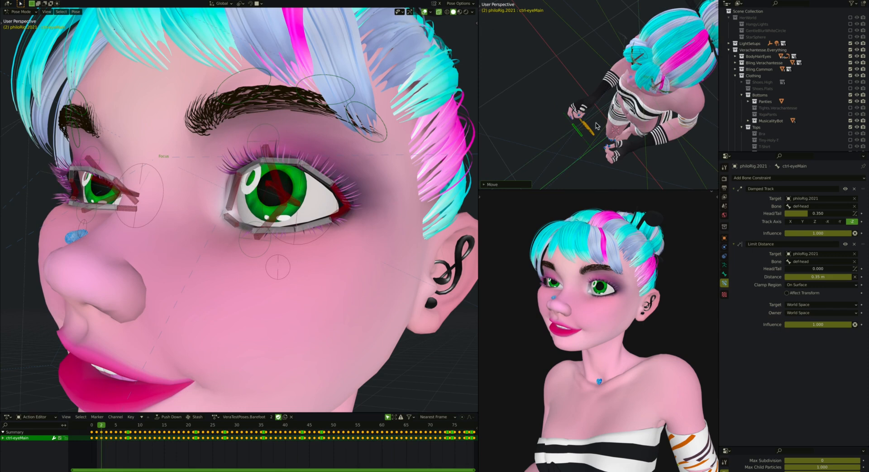
key("g")
left_click(574, 117)
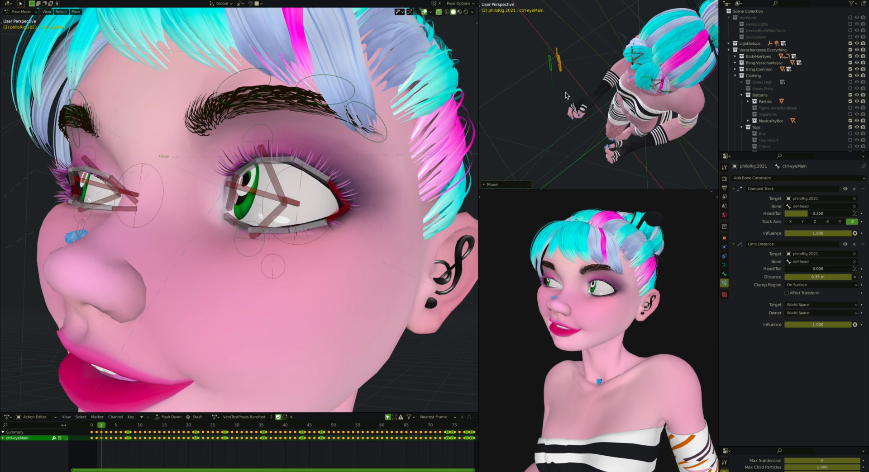
Step: Reposition ctrl-eyeMain in front of the face to redirect the gaze, and check the control from an angled view
middle_click_drag(565, 95, 568, 74)
key("g")
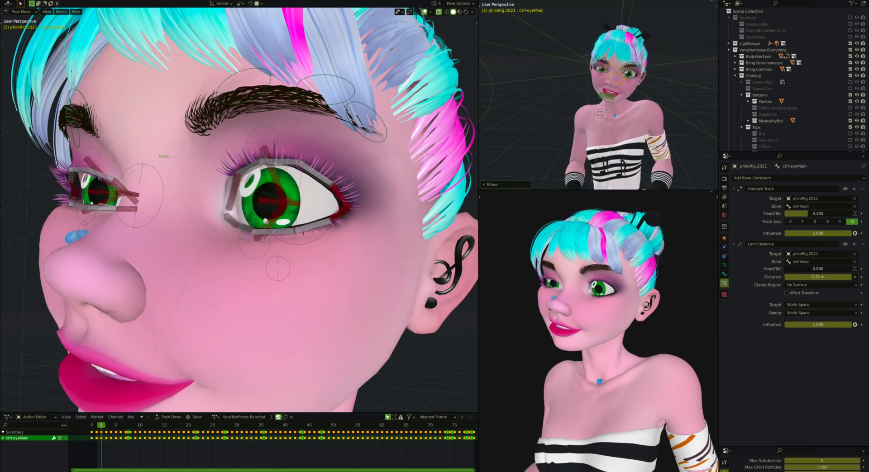
left_click(600, 113)
middle_click_drag(600, 113, 622, 109)
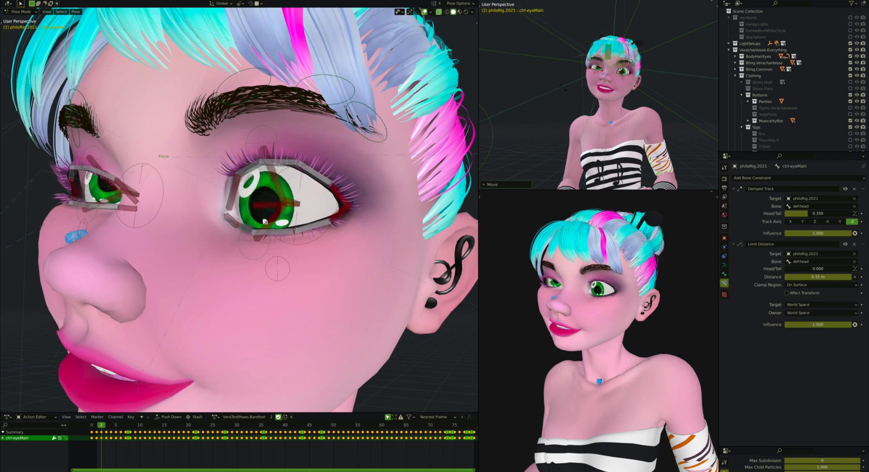
left_click(563, 91)
middle_click_drag(612, 96, 624, 116)
key("g")
right_click(605, 89)
Step: Inspect the left eye up close, comparing the constraints on mch-eyeAttach.L and mch-eyelidRotateWithEye.L
scroll(606, 89, "up", 3)
scroll(605, 89, "up", 7)
scroll(625, 117, "up", 3)
scroll(624, 117, "down", 5)
scroll(624, 116, "down", 5)
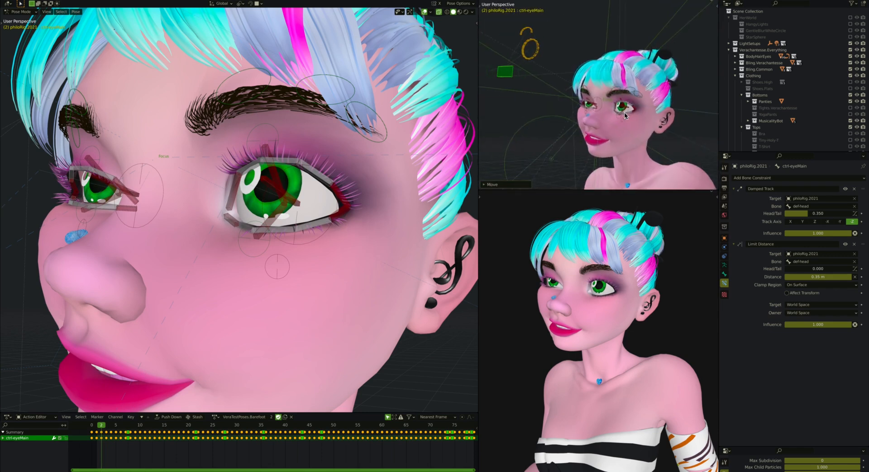
scroll(202, 196, "up", 5)
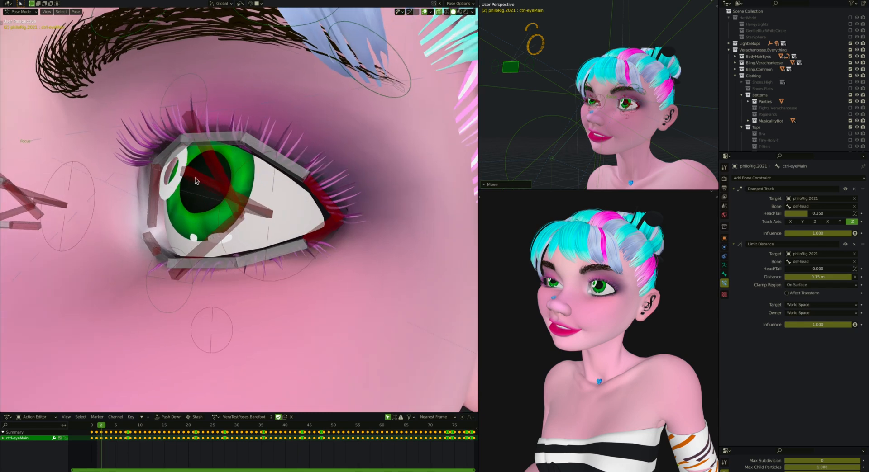
left_click(196, 181)
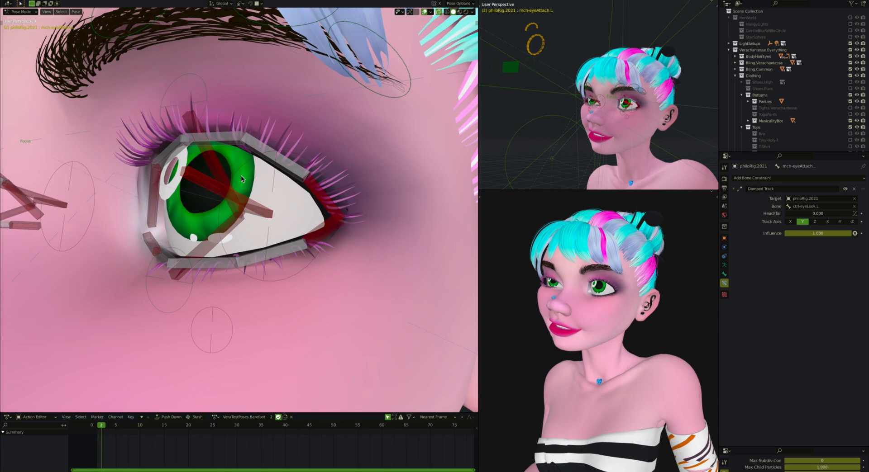
left_click(250, 216)
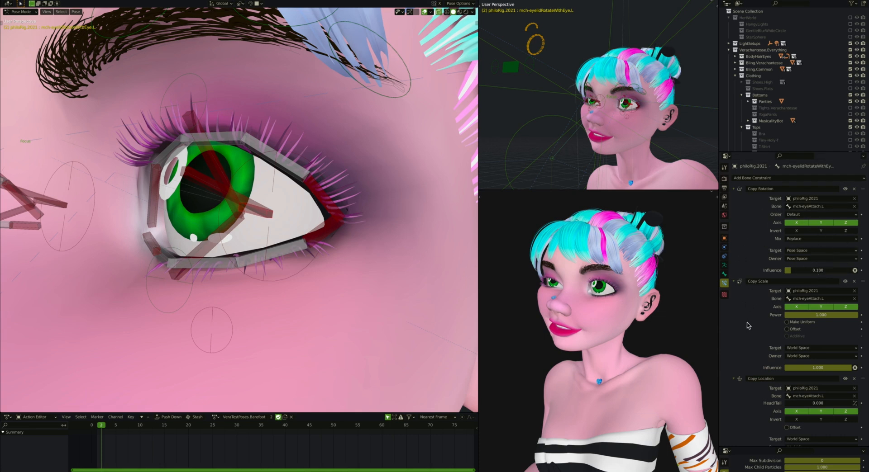
scroll(747, 324, "down", 1)
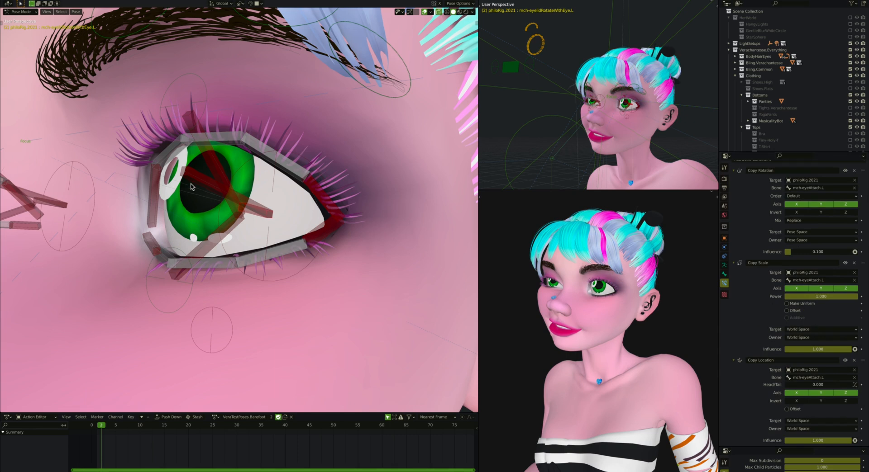
Step: Test how moving mch-eyeAttach.L carries the eyelids without keeping the move, and select ctrl-eyelidTop.L to view its constraints
left_click(195, 182)
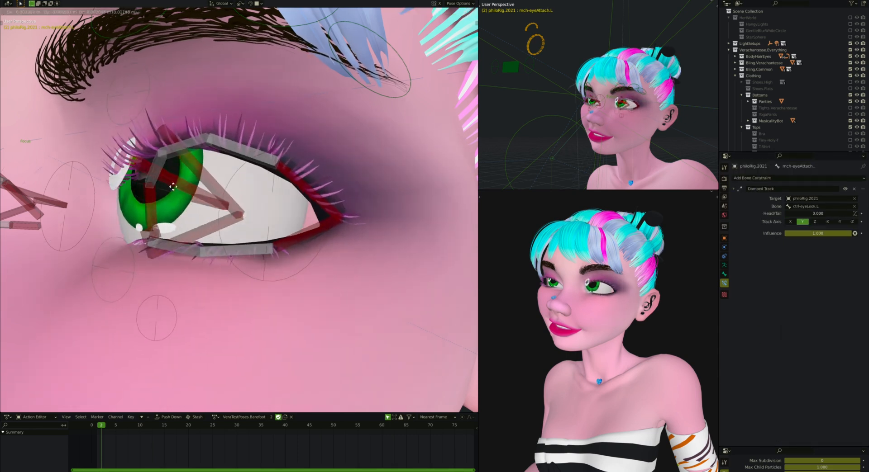
scroll(256, 198, "down", 2)
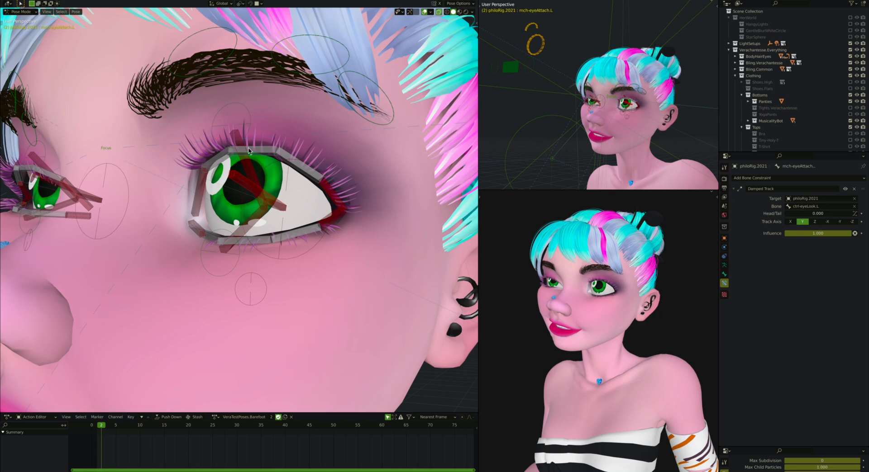
left_click(248, 116)
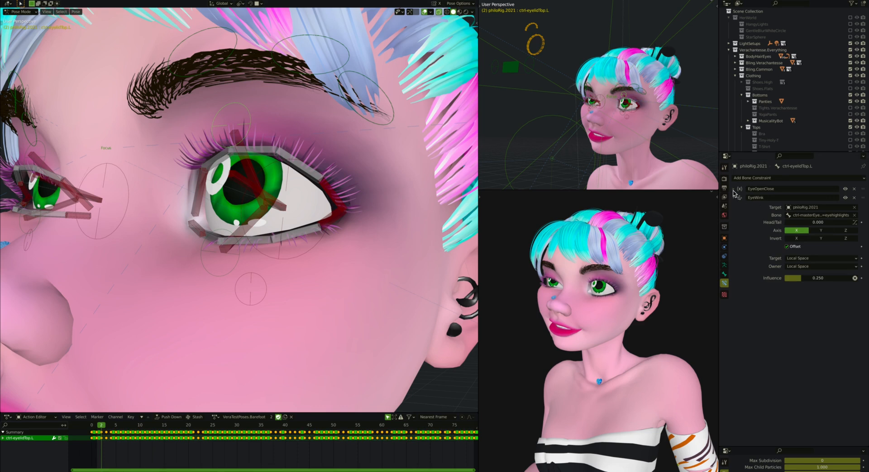
Step: Expand the EyeOpenClose constraint on ctrl-eyelidTop.L and test how moving ctrl-masterEyes drives the eyelids, without keeping the move
left_click(733, 189)
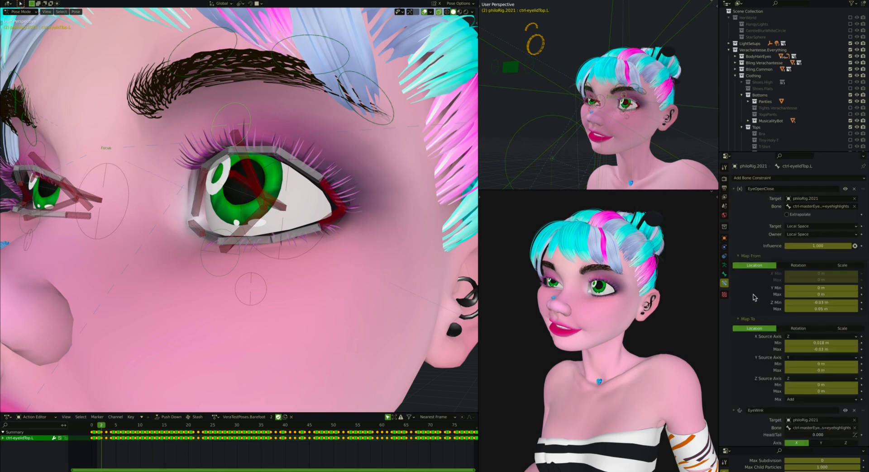
scroll(751, 290, "down", 4)
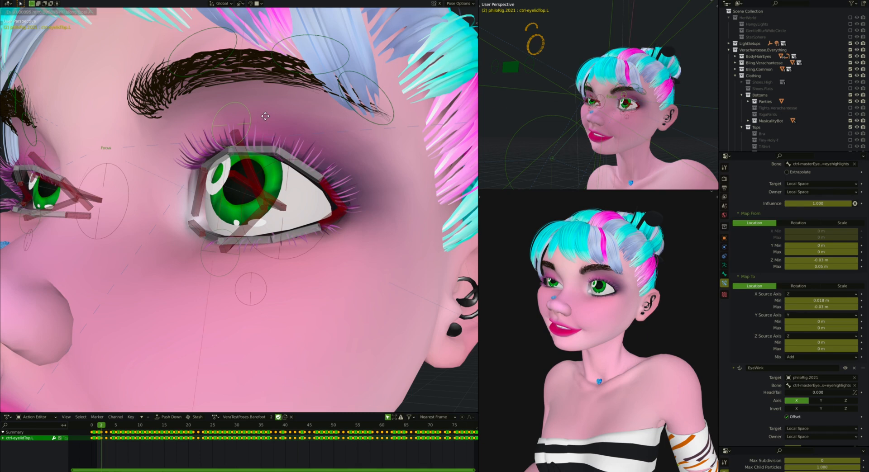
left_click(542, 44)
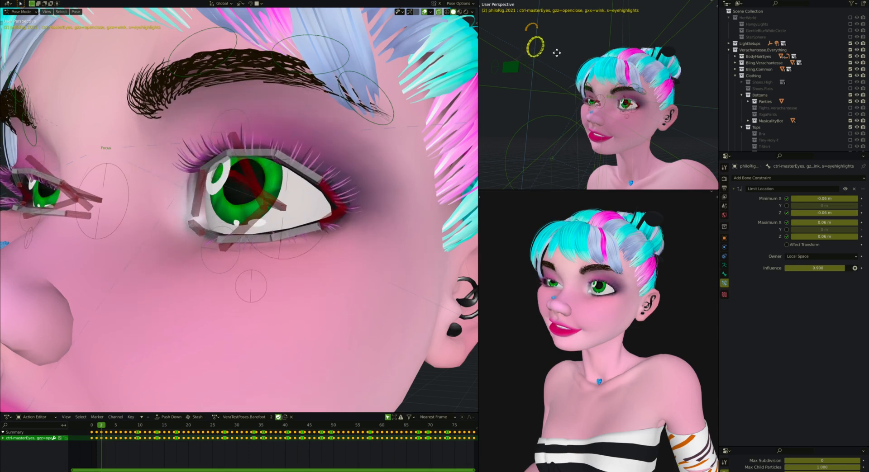
left_click(558, 53)
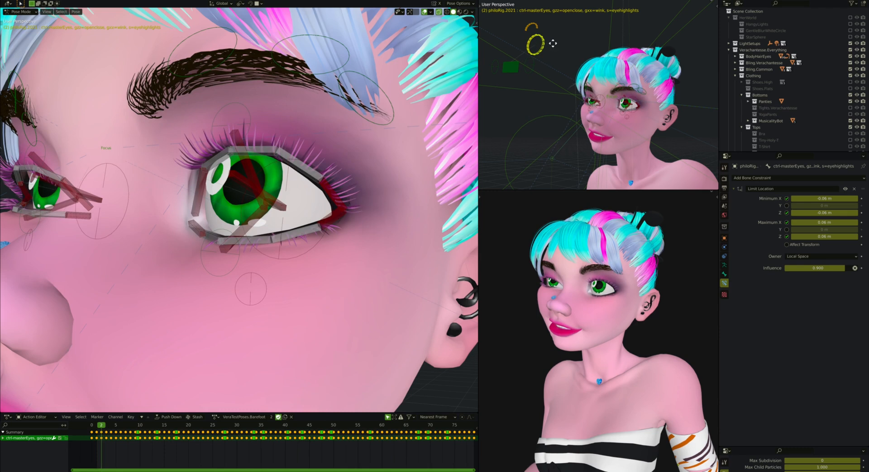
right_click(553, 62)
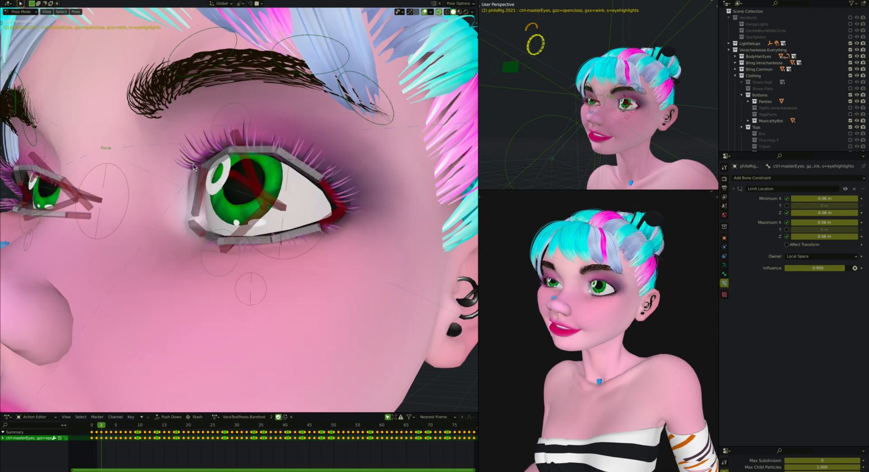
Step: Review the EyeOpenClose mapping and EyeWink settings on ctrl-eyelidTop.L, checking them against the ctrl-masterEyes control
left_click(252, 110)
left_click(248, 114)
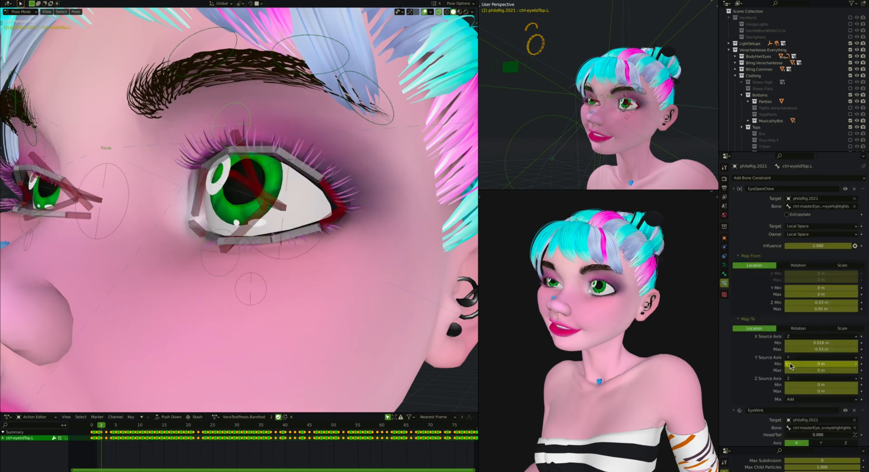
scroll(764, 275, "down", 3)
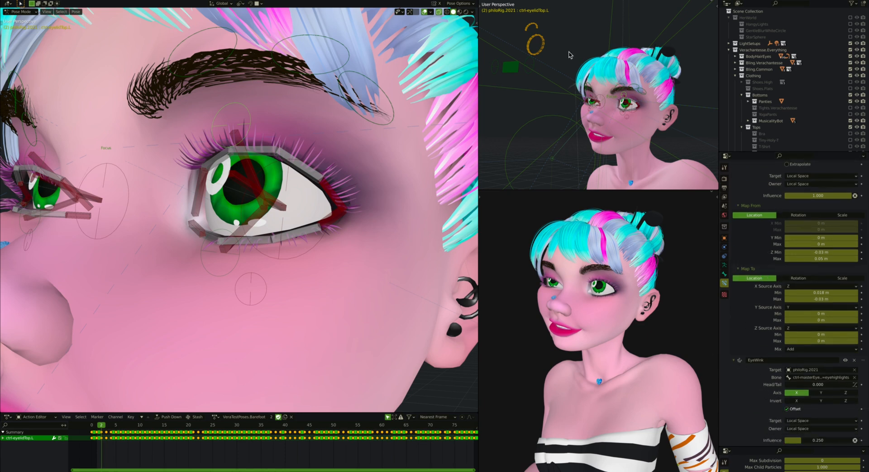
left_click(543, 51)
mouse_move(558, 46)
left_mouse_down()
mouse_move(543, 53)
mouse_move(571, 45)
mouse_move(548, 55)
mouse_move(558, 54)
left_mouse_up()
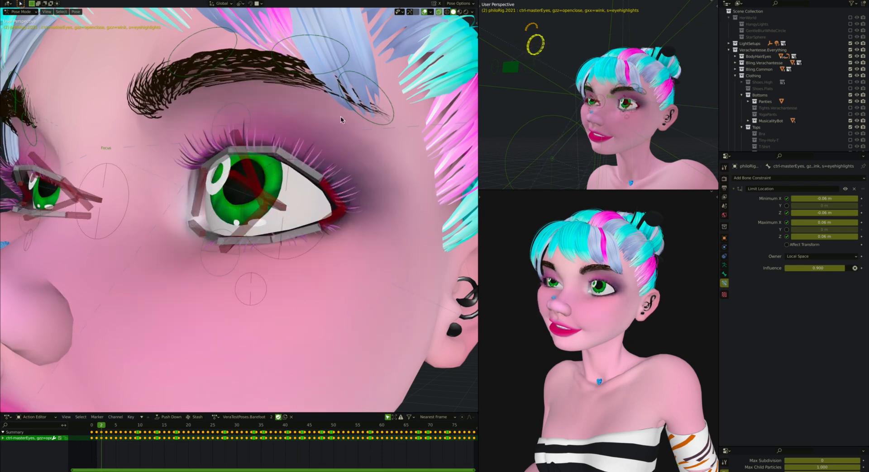
left_click(248, 118)
scroll(758, 369, "down", 5)
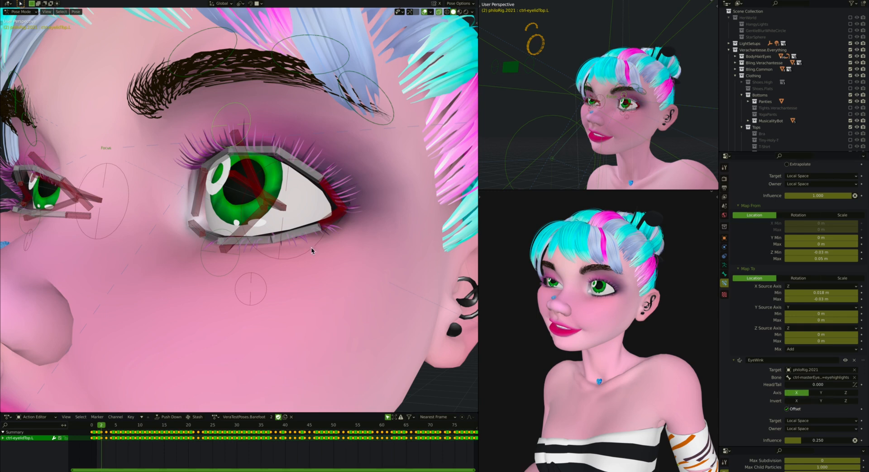
Step: Check the constraints on the left ctrl-eyelidBottom, and test moving ctrl-masterEyes to see the wink without keeping the move
left_click(217, 276)
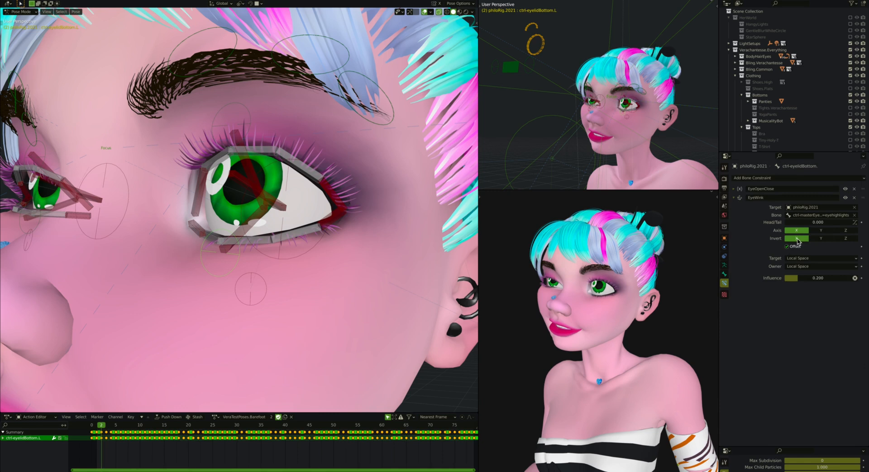
left_click(733, 190)
left_click(734, 189)
left_click(542, 52)
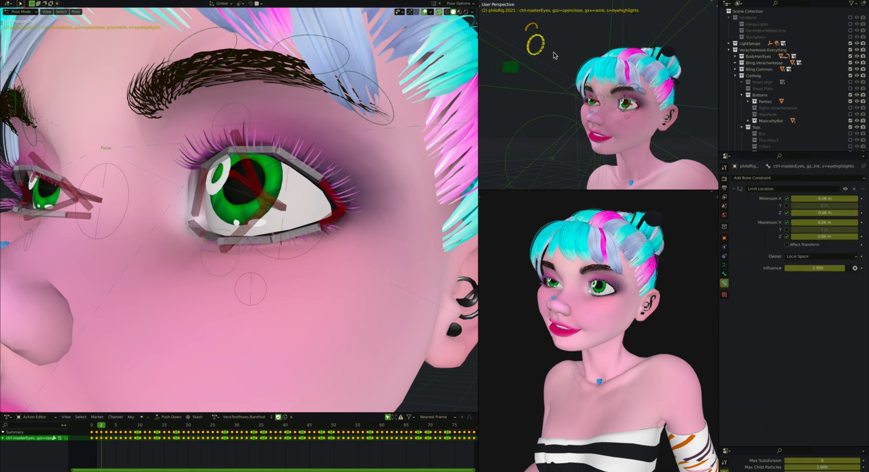
key("g")
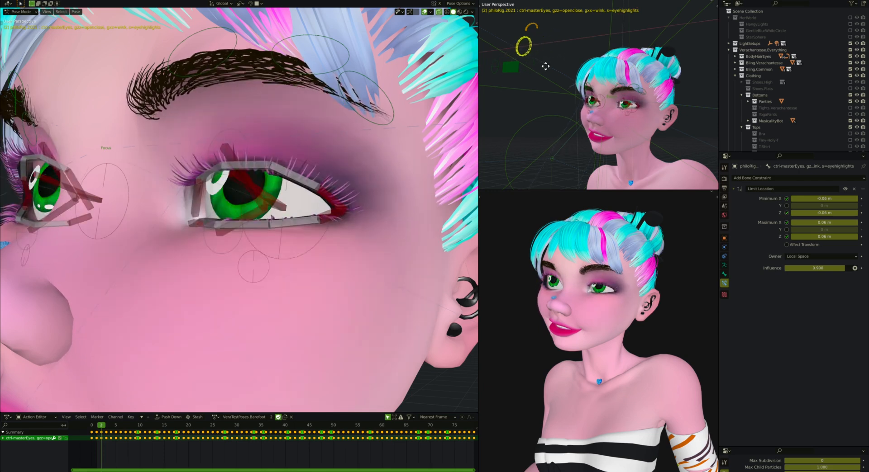
right_click(545, 66)
scroll(257, 257, "down", 1)
scroll(257, 257, "down", 2, "shift")
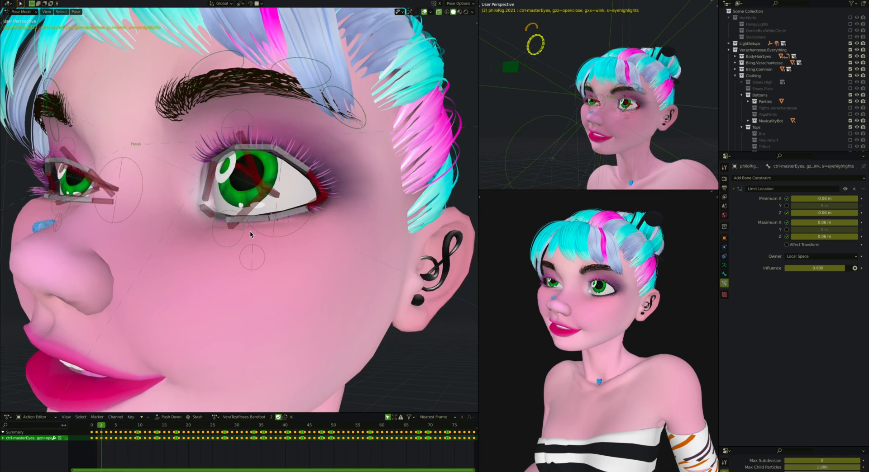
Step: Inspect the left upper eyelid edge bones and try moving mch-eyelidUpperMaster.L to see how it carries the lid
left_click(229, 153)
middle_click_drag(220, 158, 229, 155)
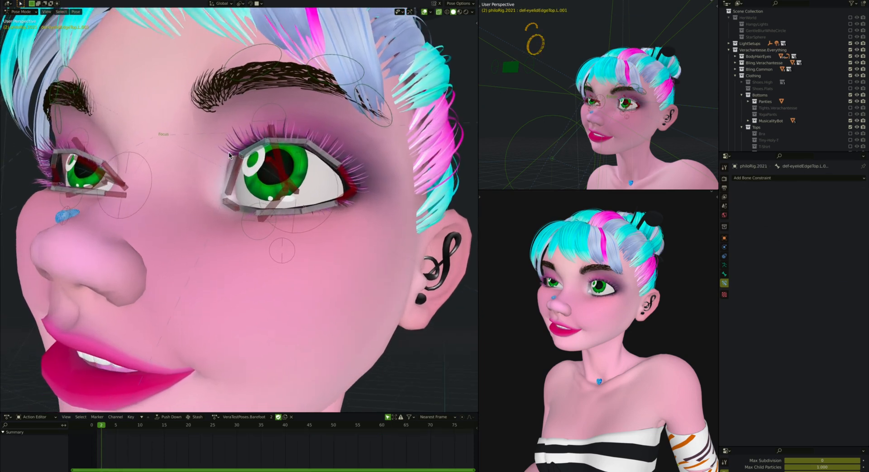
left_click(309, 153)
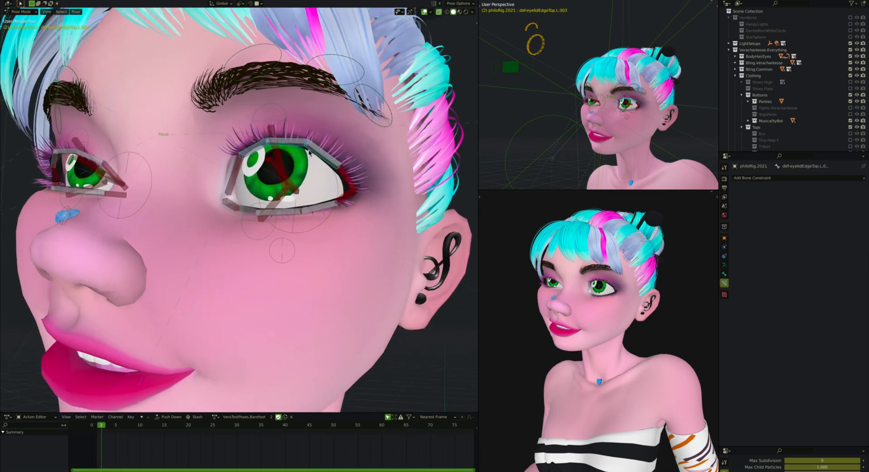
left_click(280, 155)
key("g")
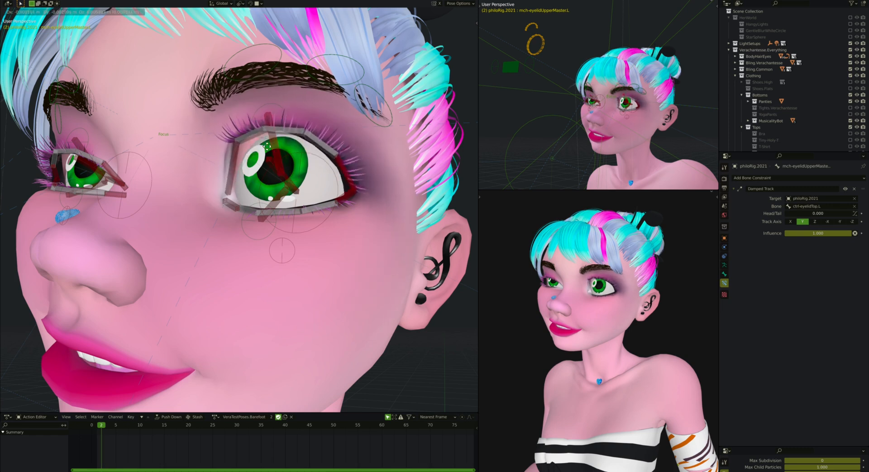
right_click(276, 146)
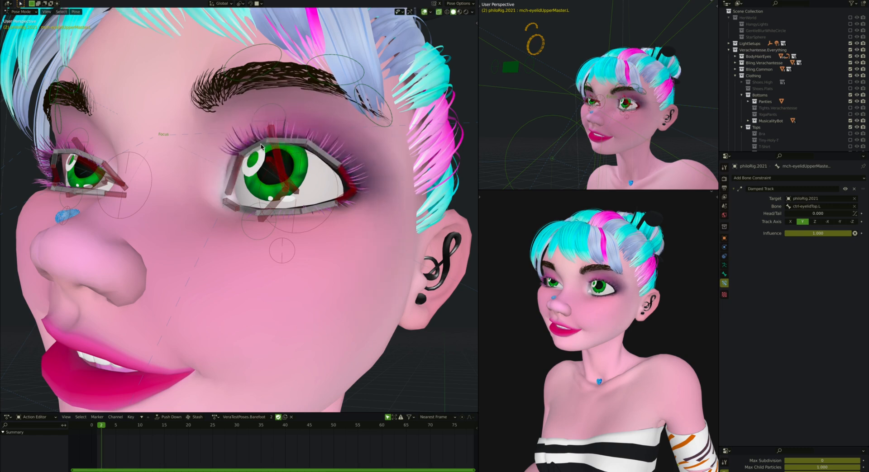
Step: Try moving def-eyelidEdgeTop.L.001 and rotating the neighbouring left upper eyelid edge bones, cancelling each transform
left_click(261, 146)
key("g")
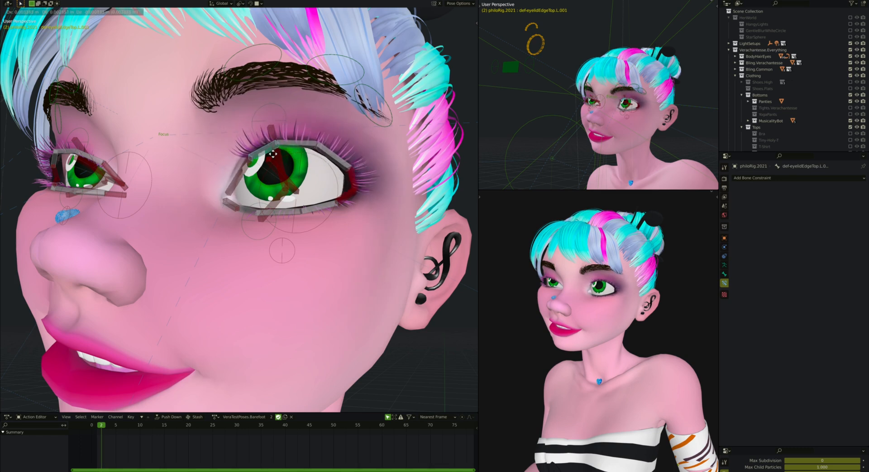
right_click(290, 141)
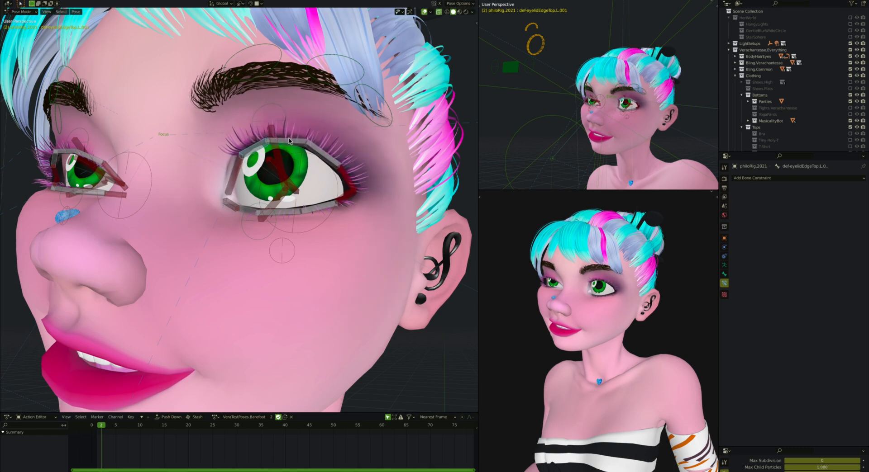
left_click(293, 143)
key("r")
right_click(314, 146)
left_click(315, 147)
key("r")
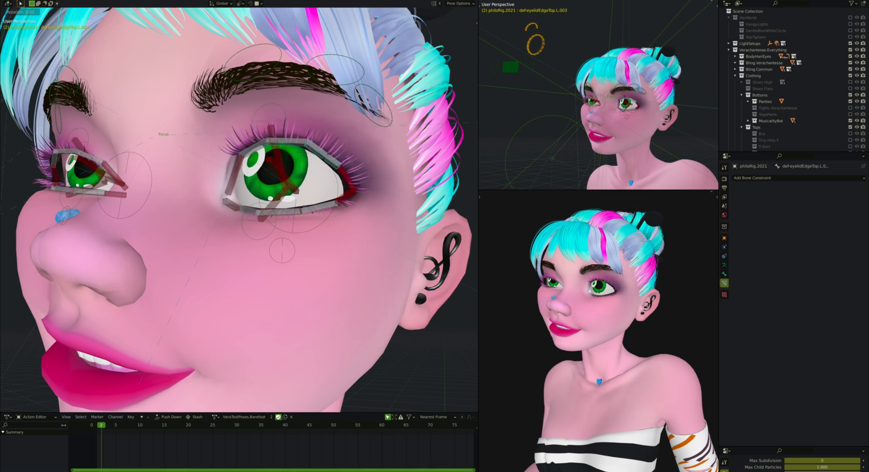
right_click(316, 162)
mouse_move(287, 151)
middle_mouse_down()
mouse_move(300, 138)
mouse_move(294, 144)
middle_mouse_up()
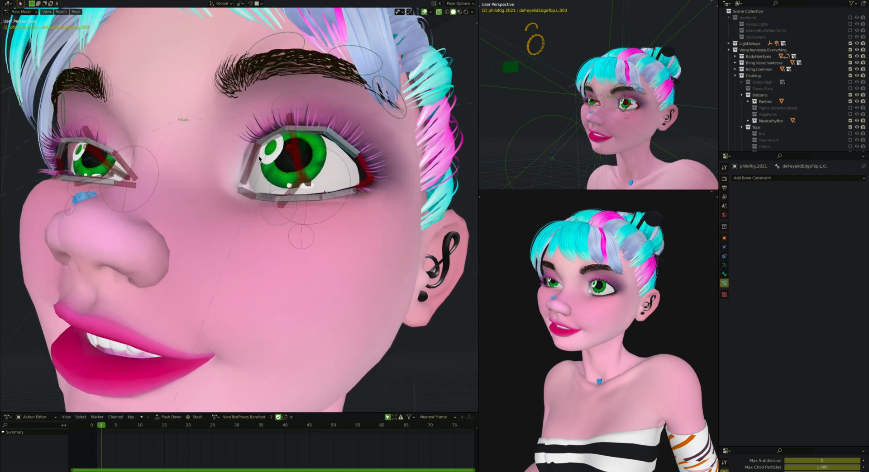
Step: Compare the Stretch To constraints on the left eye's corner bones: def-eyelidLowerInner.L.001, def-eyelidUpperInner.L.001 and def-eyelidUpperOuter.L
left_click(254, 159)
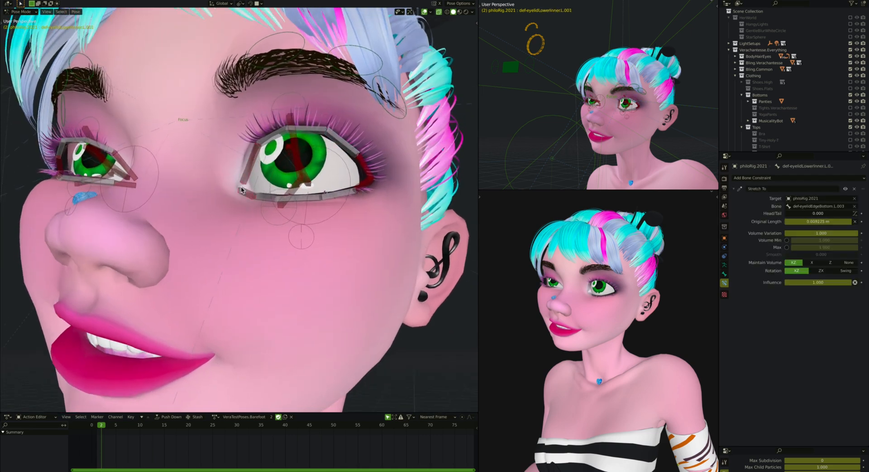
left_click(246, 173)
middle_click_drag(246, 173, 247, 175)
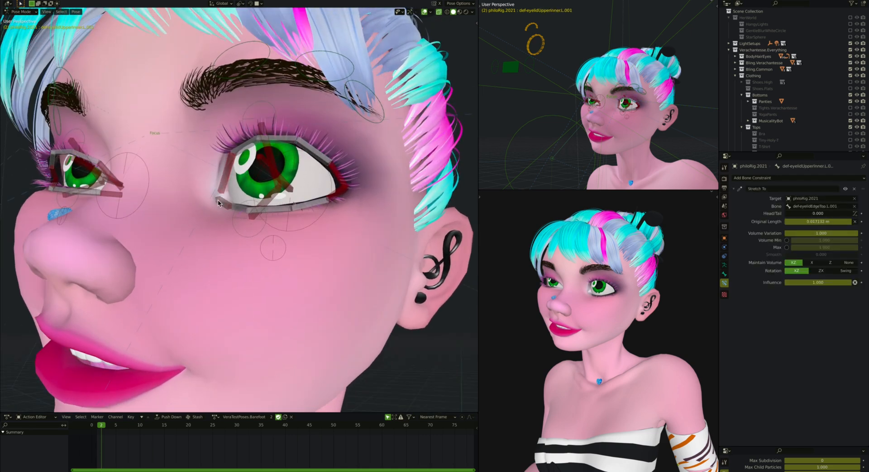
left_click(342, 178)
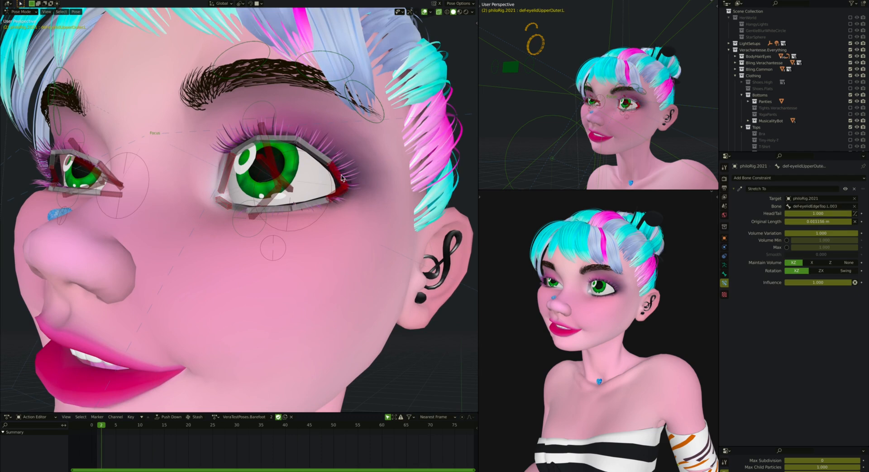
middle_click_drag(341, 176, 324, 185)
scroll(324, 186, "up", 1)
scroll(239, 187, "up", 1)
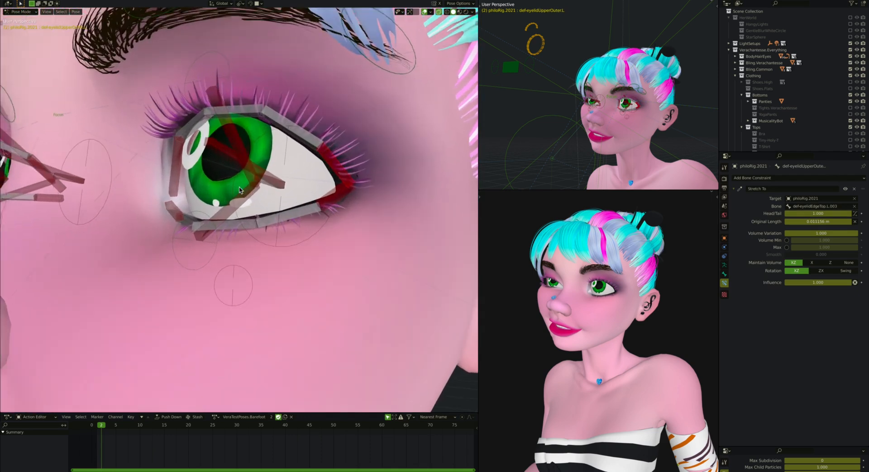
scroll(239, 187, "down", 2)
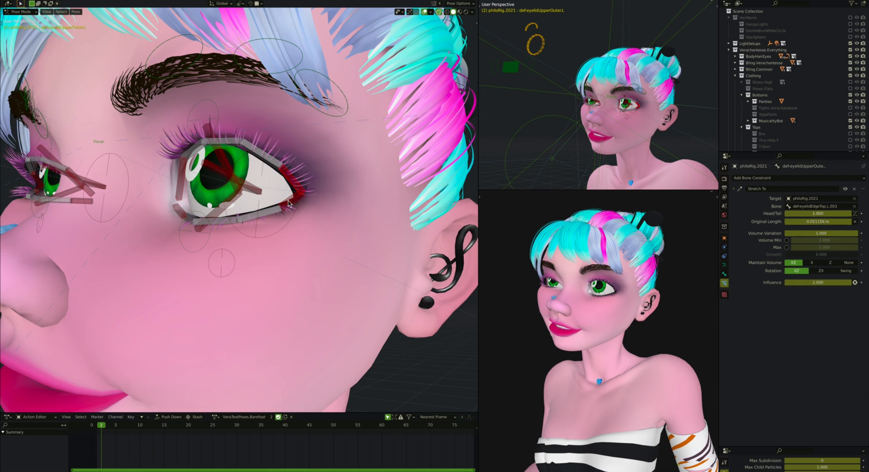
left_click(183, 188)
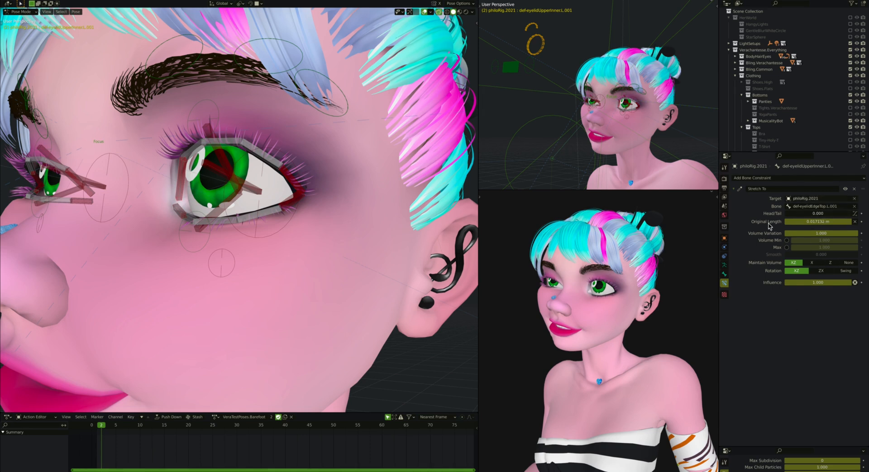
Step: Try scaling ctrl-masterEyes to affect the eye highlights and ctrl-eyeLook.L to affect the left pupil, cancelling each change
scroll(260, 154, "down", 1)
scroll(260, 154, "down", 1)
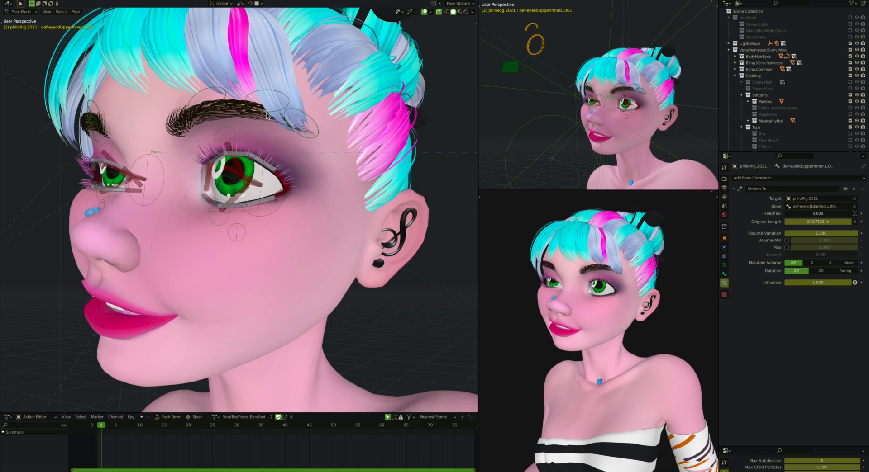
scroll(272, 170, "down", 5)
scroll(239, 171, "up", 8)
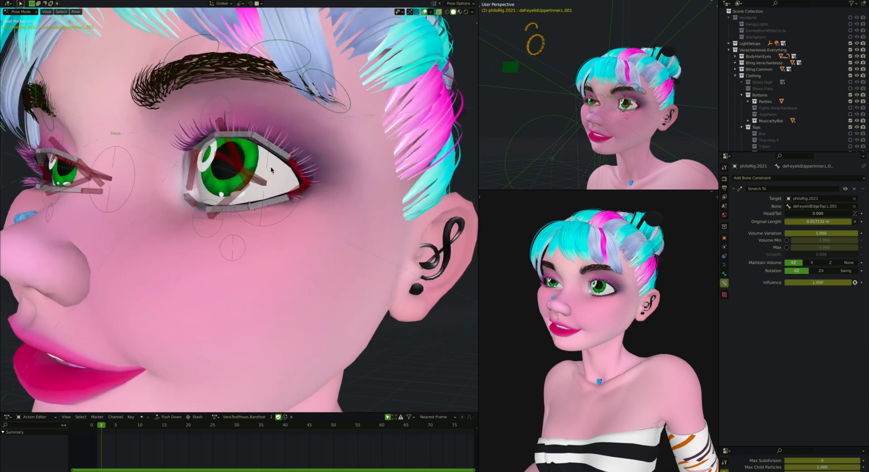
middle_click_drag(240, 171, 255, 179)
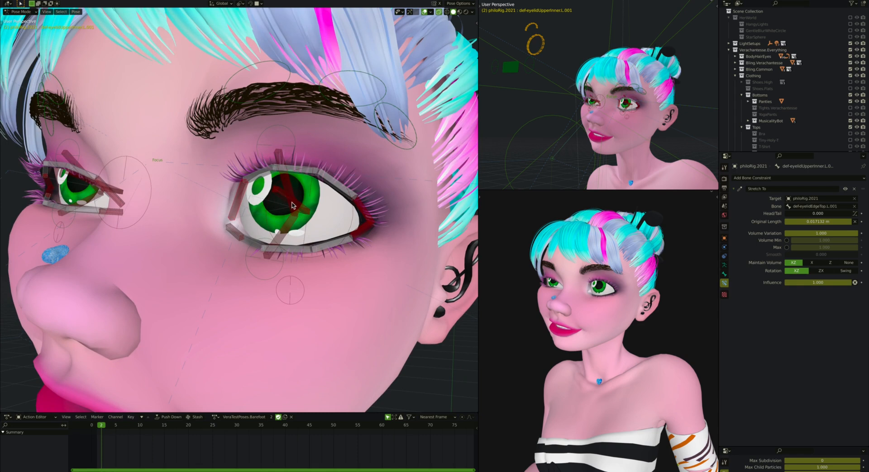
left_click(541, 54)
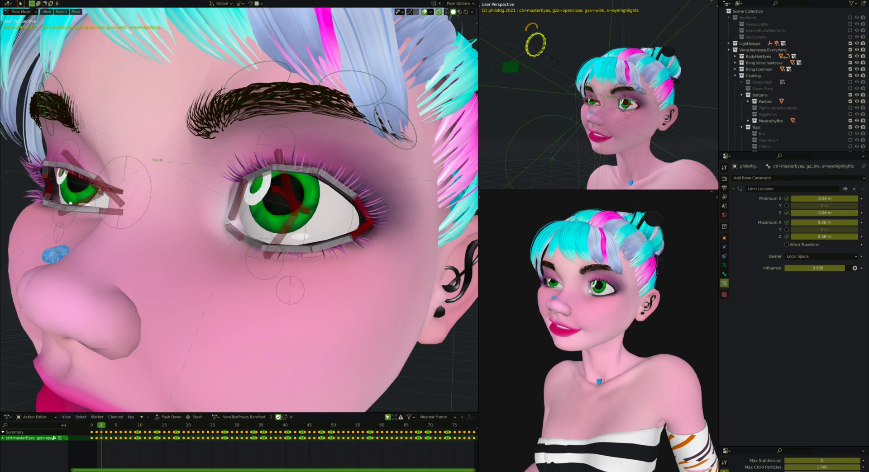
right_click(543, 51)
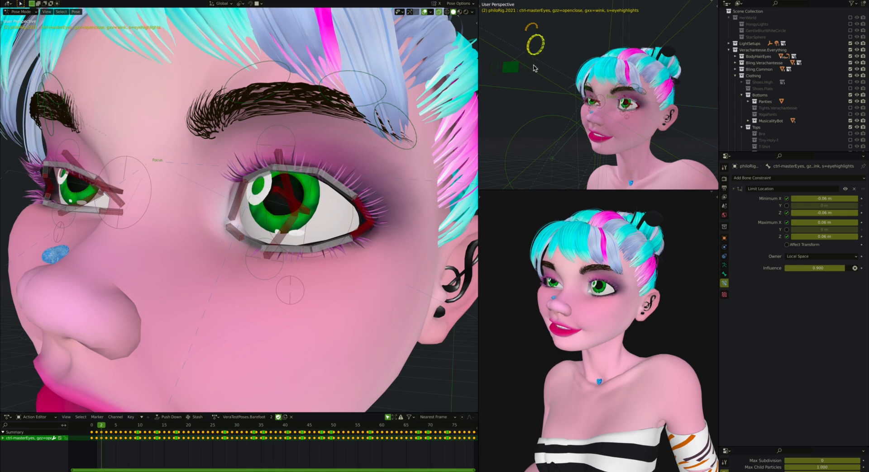
left_click(534, 66)
key("g")
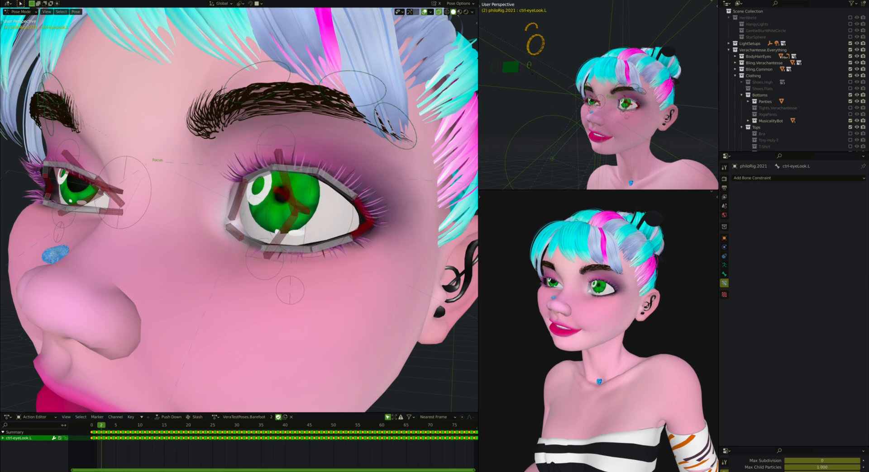
right_click(536, 75)
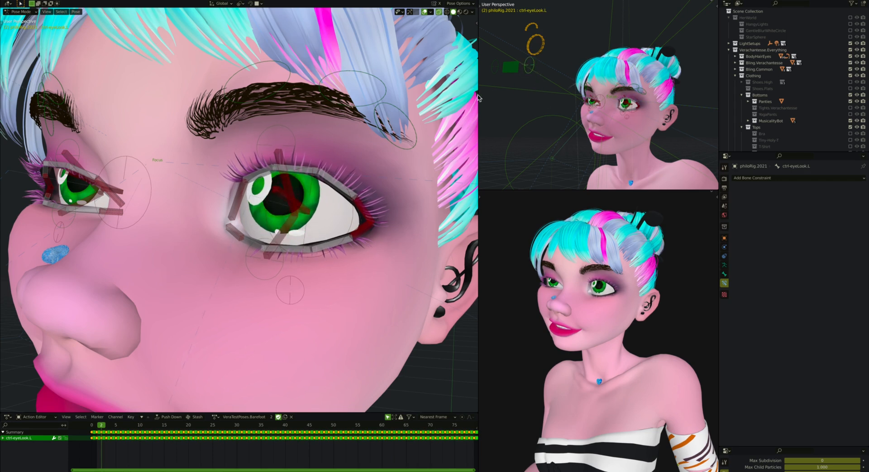
Step: Switch to Object Mode and select the EyeHighlights-Ring.L object in the left eye to view its properties
key("ctrl+Tab")
left_click(266, 195)
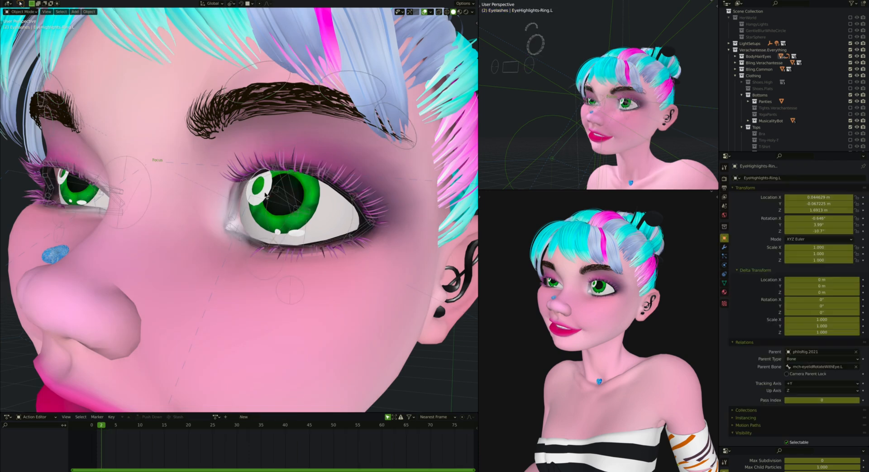
Step: Review the modifiers and then the object constraints of EyeHighlights-Ring.L
left_click(724, 248)
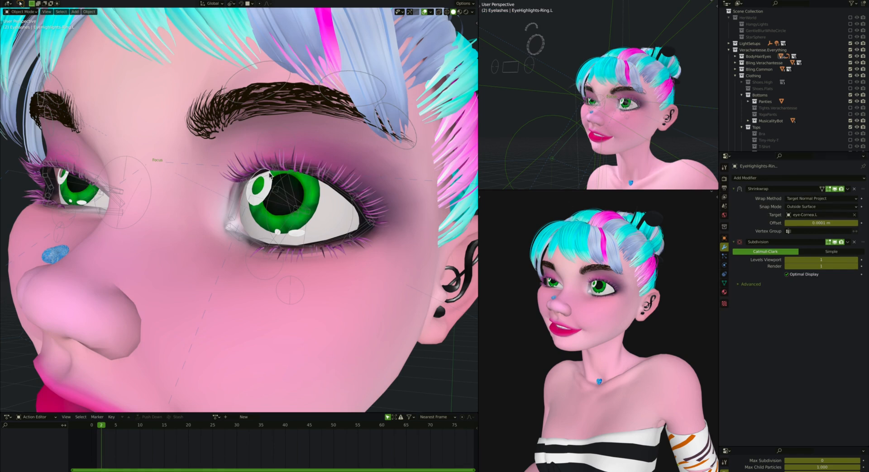
left_click(724, 275)
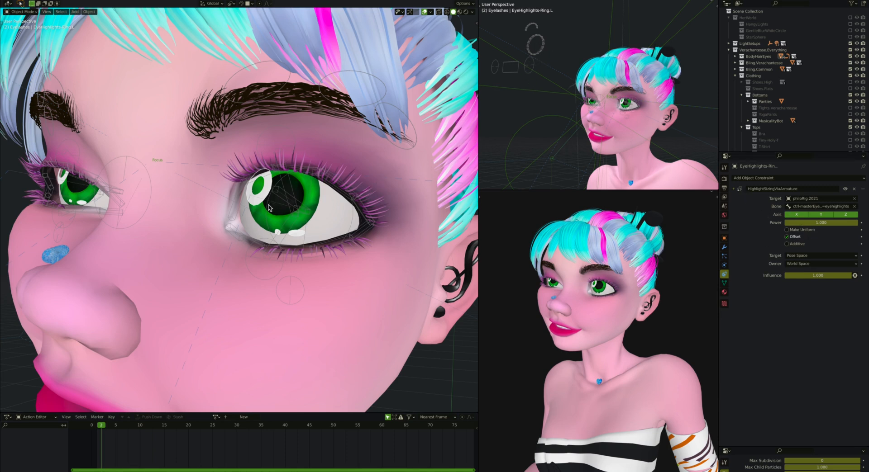
Step: Select the eye.L object and examine its modifiers, focusing on the SimpleDeform stretch settings and Factor
left_click(329, 209)
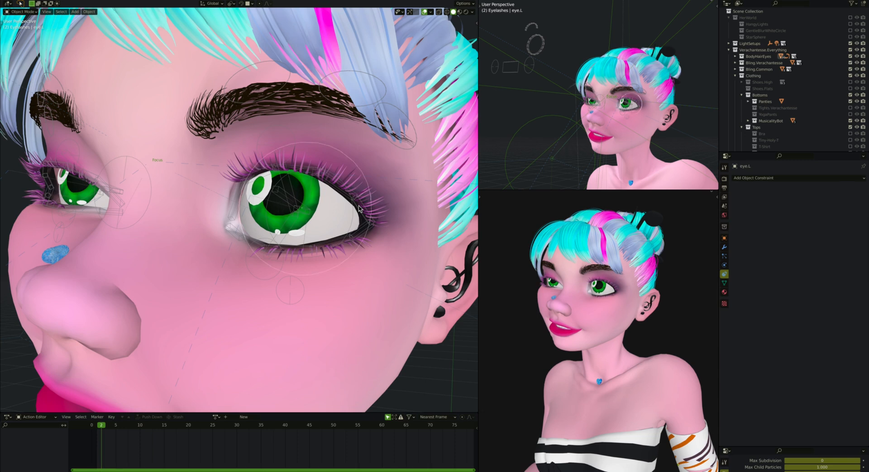
left_click(724, 247)
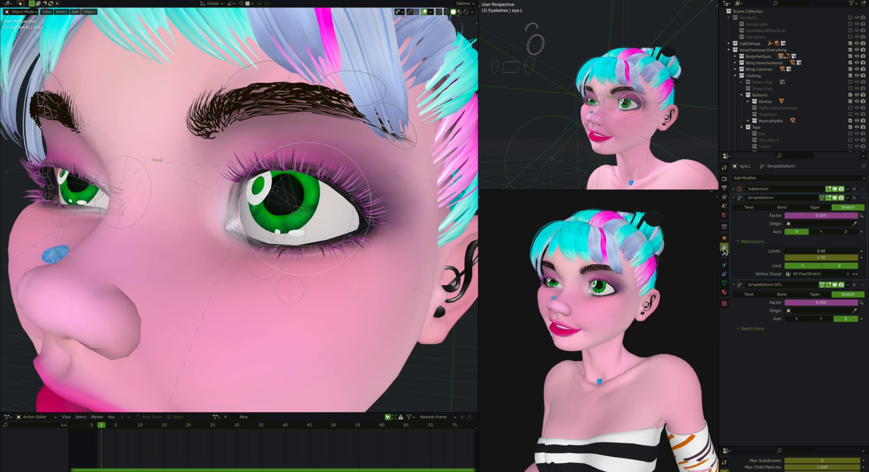
left_click(740, 198)
left_click(740, 198)
right_click(803, 219)
left_click(803, 219)
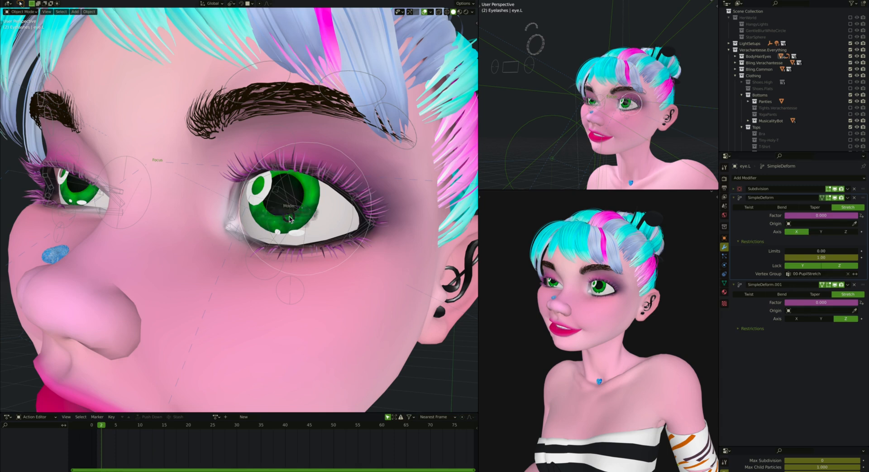
Step: Inspect eye.L's vertex weights in Weight Paint mode, return to Object Mode and expand the restrictions of SimpleDeform.001
key("ctrl+Tab")
left_click(239, 193)
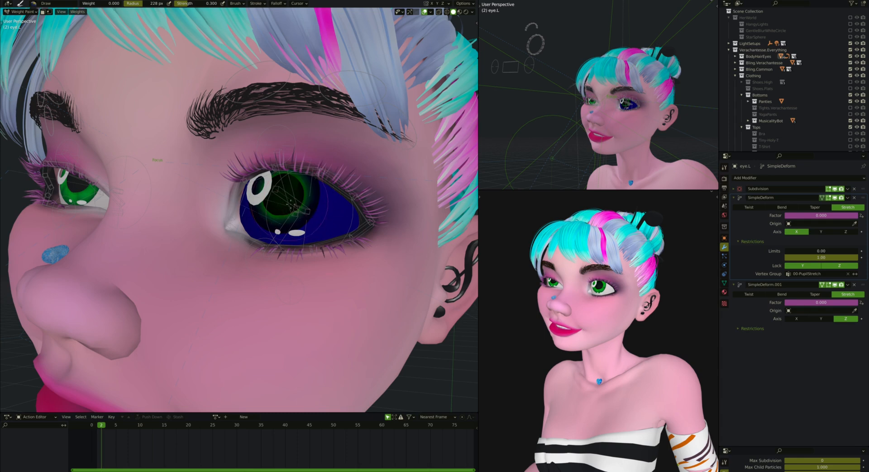
key("ctrl+Tab")
left_click(234, 202)
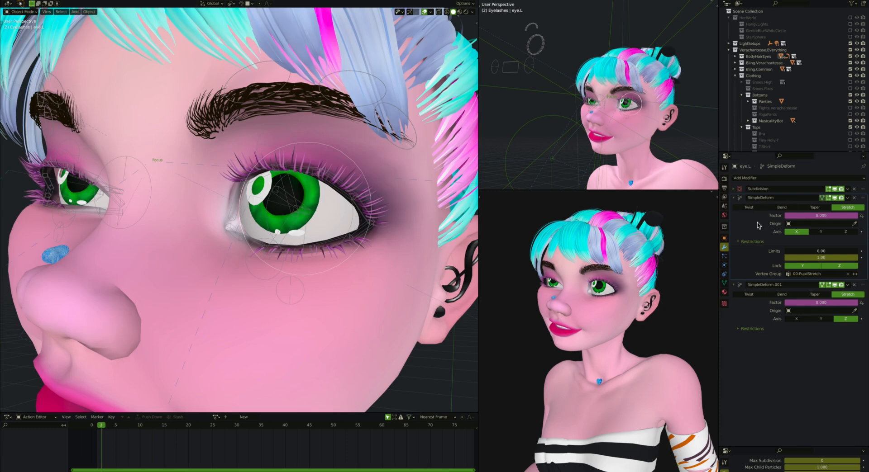
left_click(738, 329)
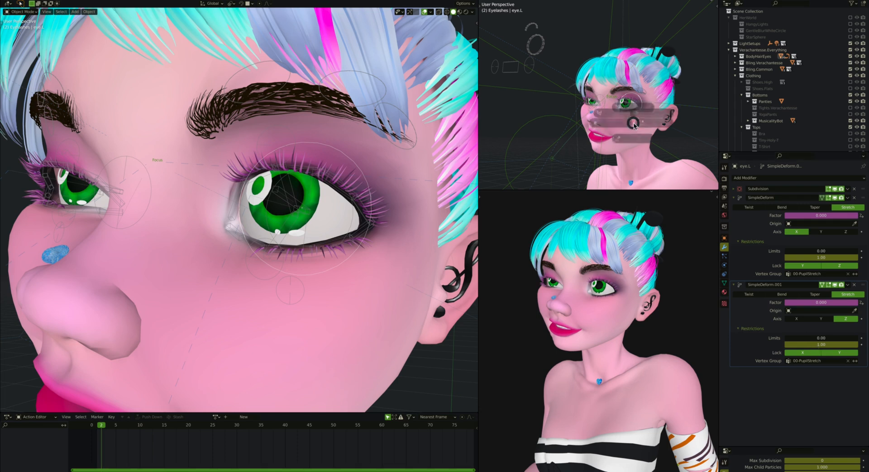
Step: Select the philoRig.2021 armature and switch it to Pose Mode
left_click(543, 50)
key("ctrl+Tab")
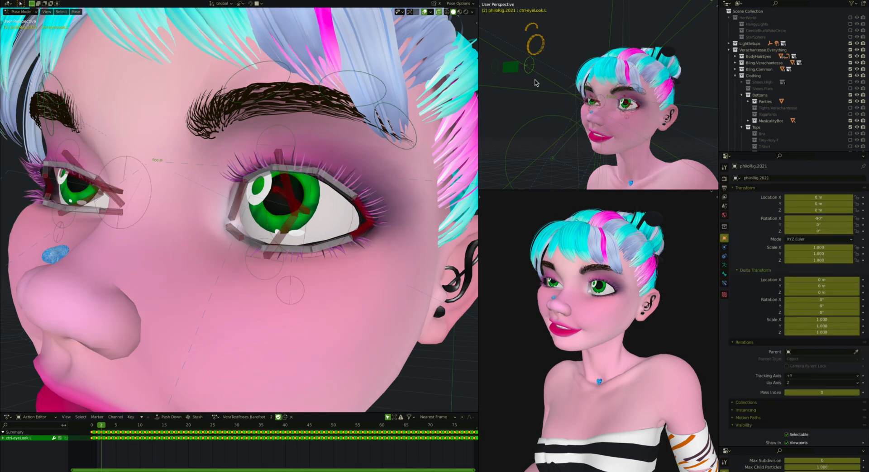
Step: Try scaling ctrl-eyeLook.L twice to affect the left iris and pupil, cancelling each change
key("s")
right_click(343, 230)
key("s")
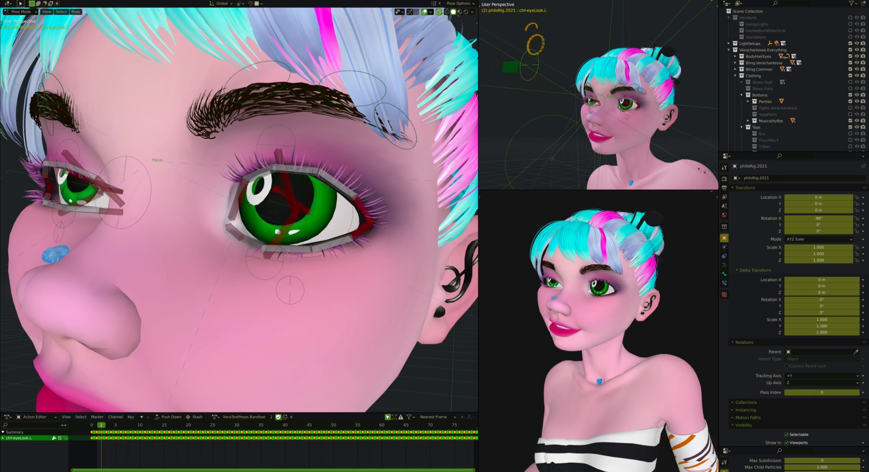
right_click(610, 115)
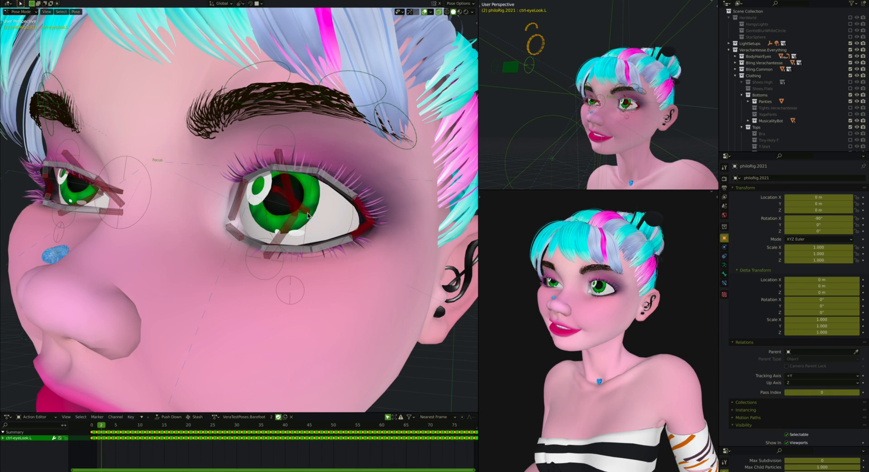
Step: Deselect the ctrl-eyeLook.L bone
scroll(314, 218, "down", 1)
middle_click_drag(314, 218, 307, 213)
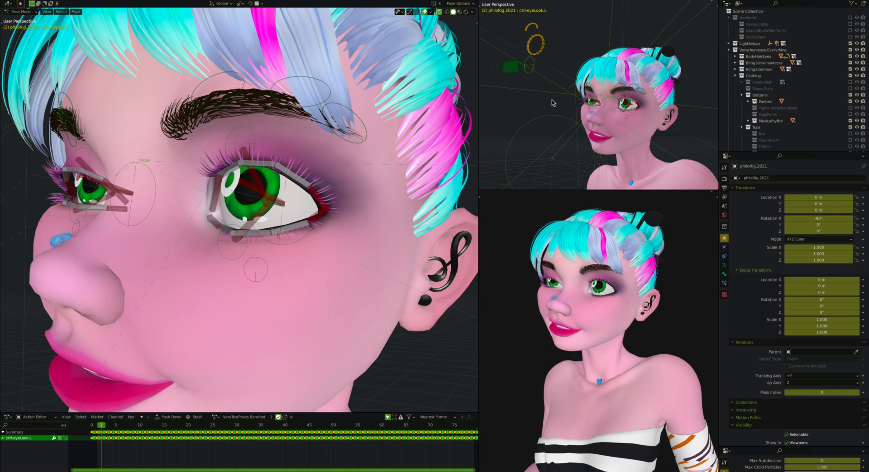
left_click(552, 103)
scroll(552, 103, "down", 4)
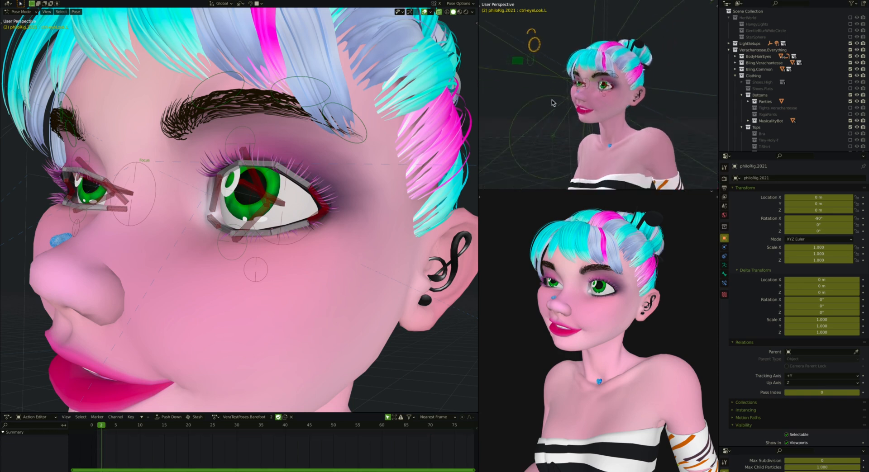